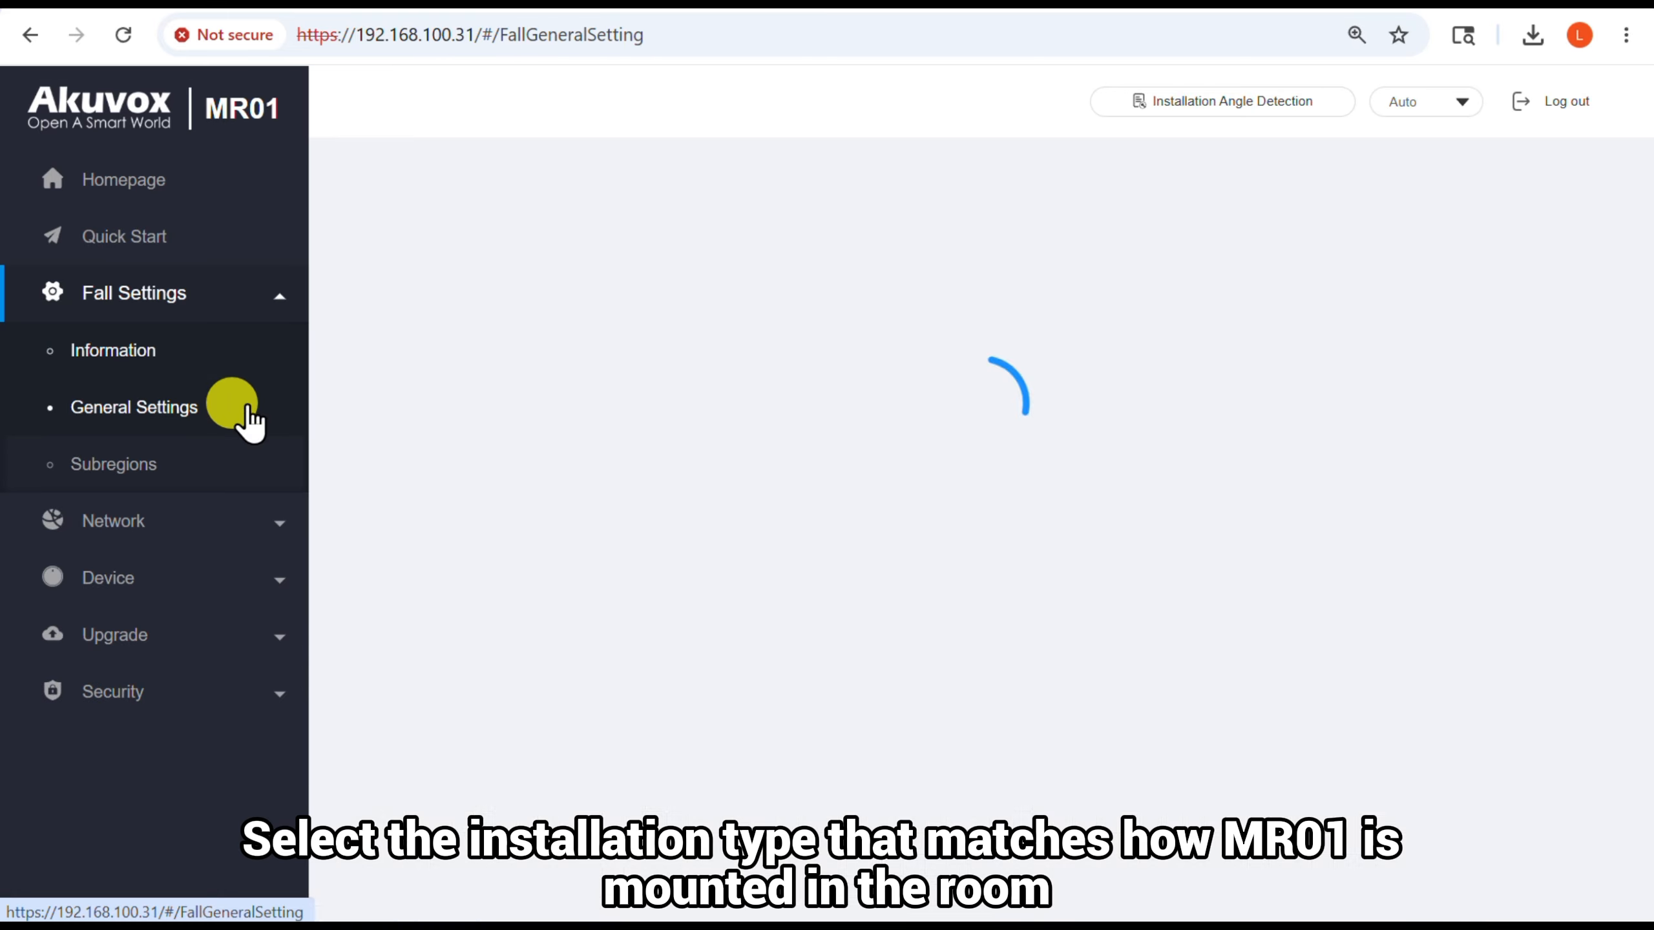
# Set the room's left boundary (xMin) to -1450 mm in the Room Settings
pyautogui.scroll(-6, 1225, 580)
pyautogui.scroll(-4, 1246, 591)
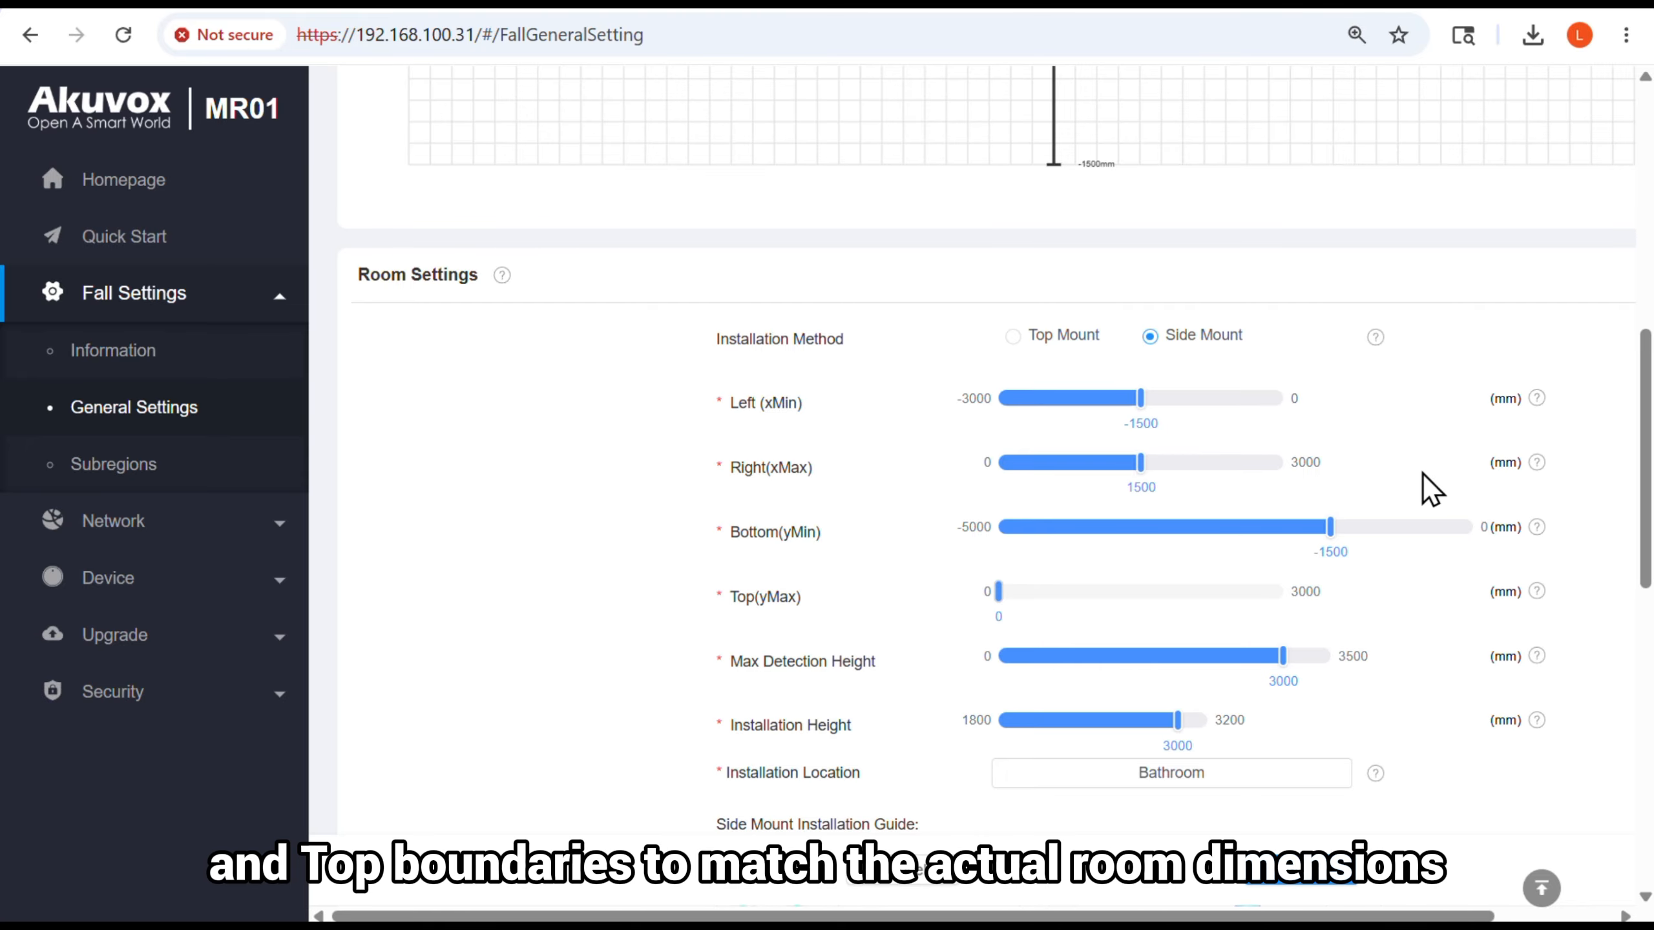
pyautogui.scroll(-2, 1423, 473)
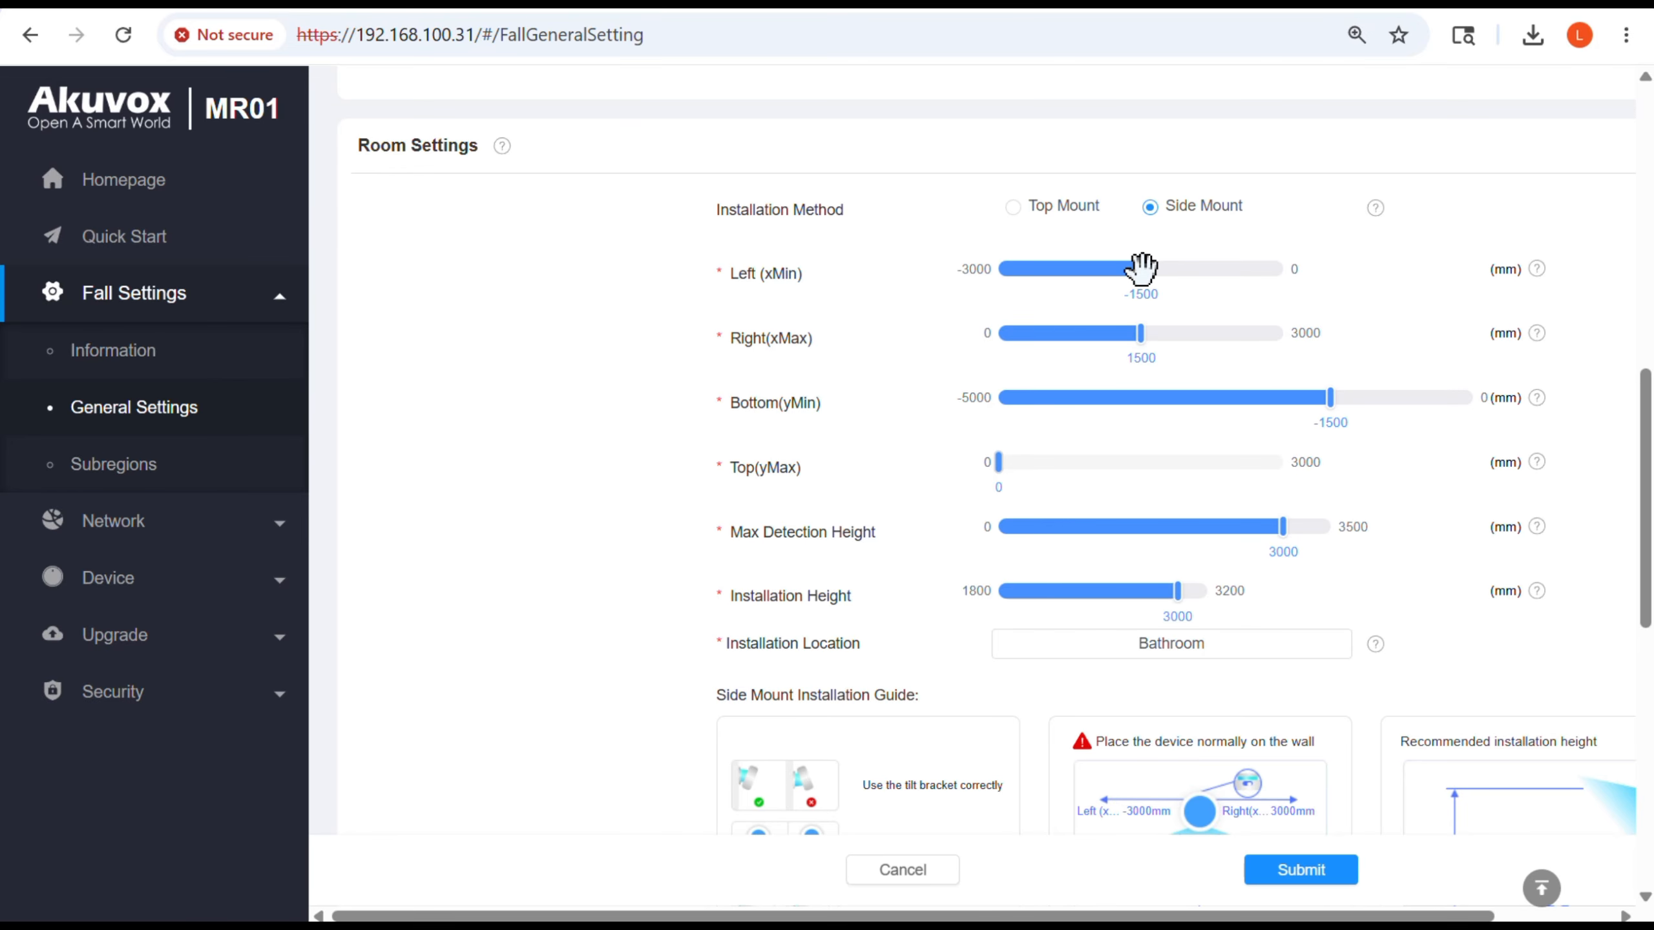
pyautogui.moveTo(1143, 269); pyautogui.dragTo(1080, 282)
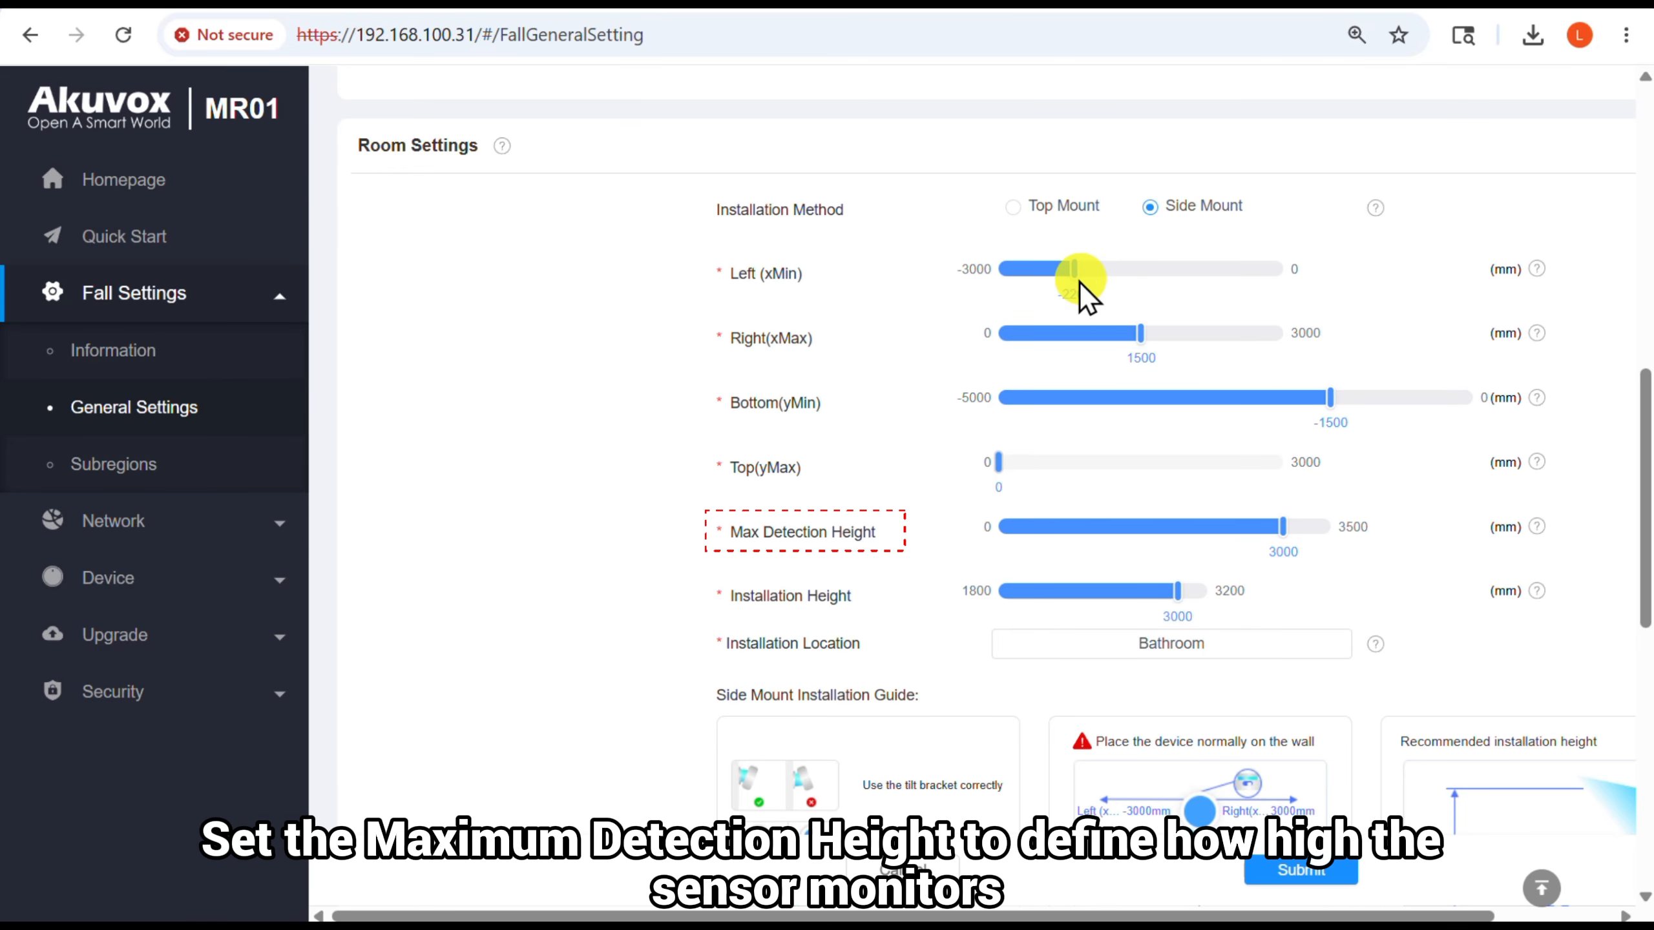
# Change the installation location to Bedroom and submit the general settings
pyautogui.scroll(-2, 1244, 462)
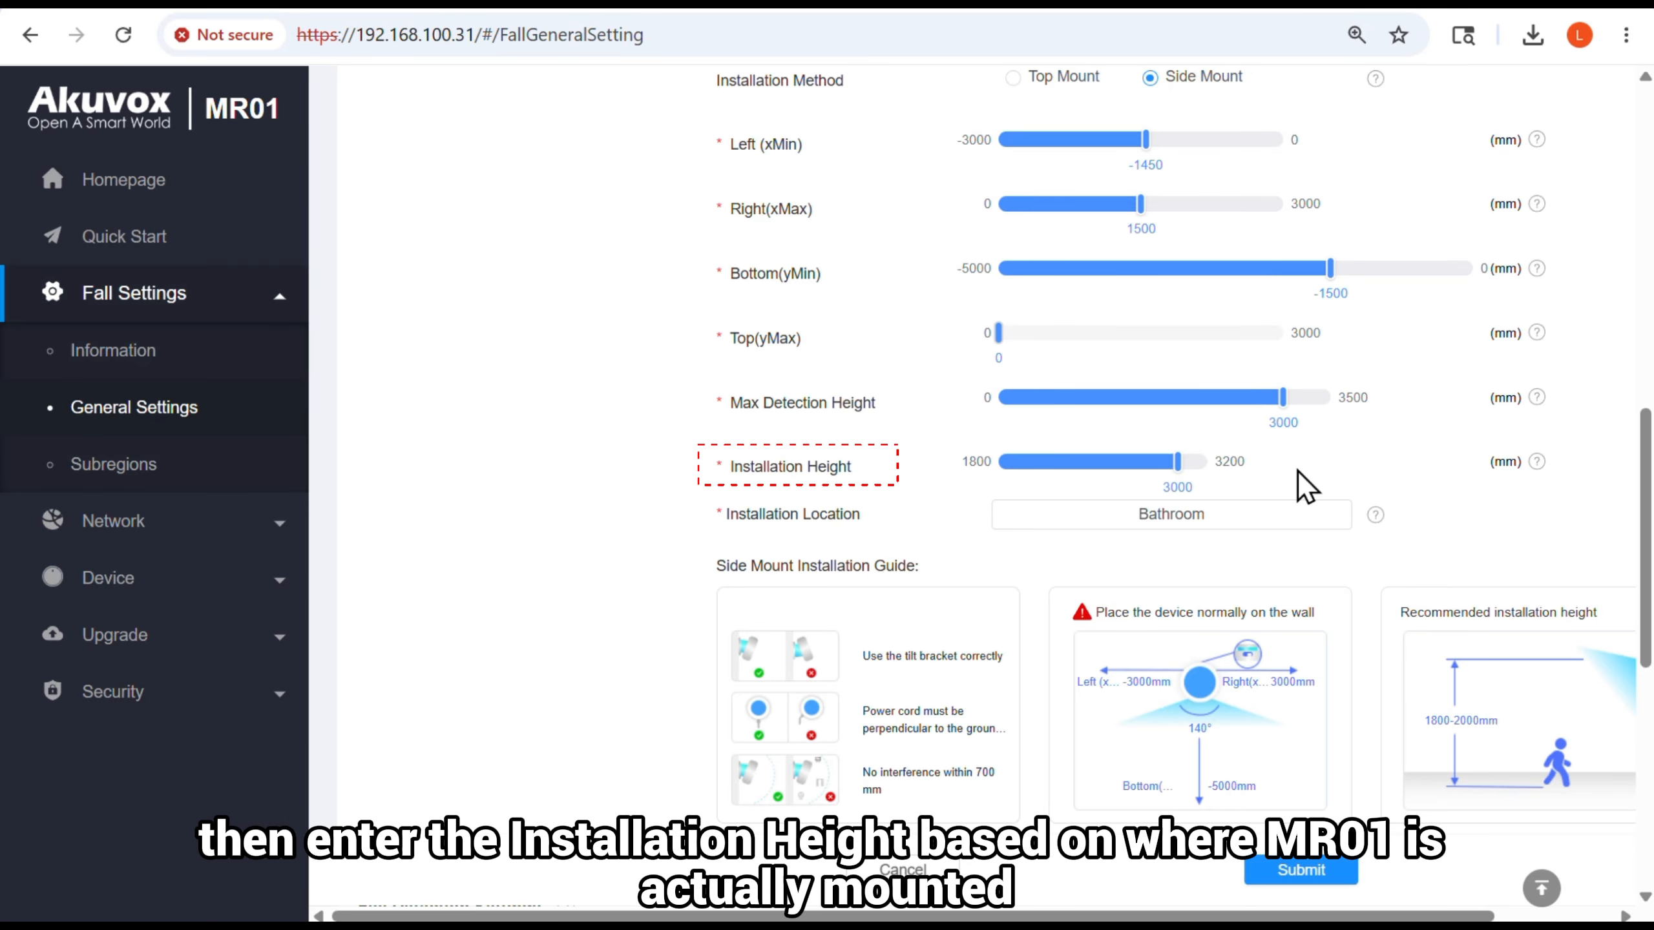
pyautogui.click(1277, 516)
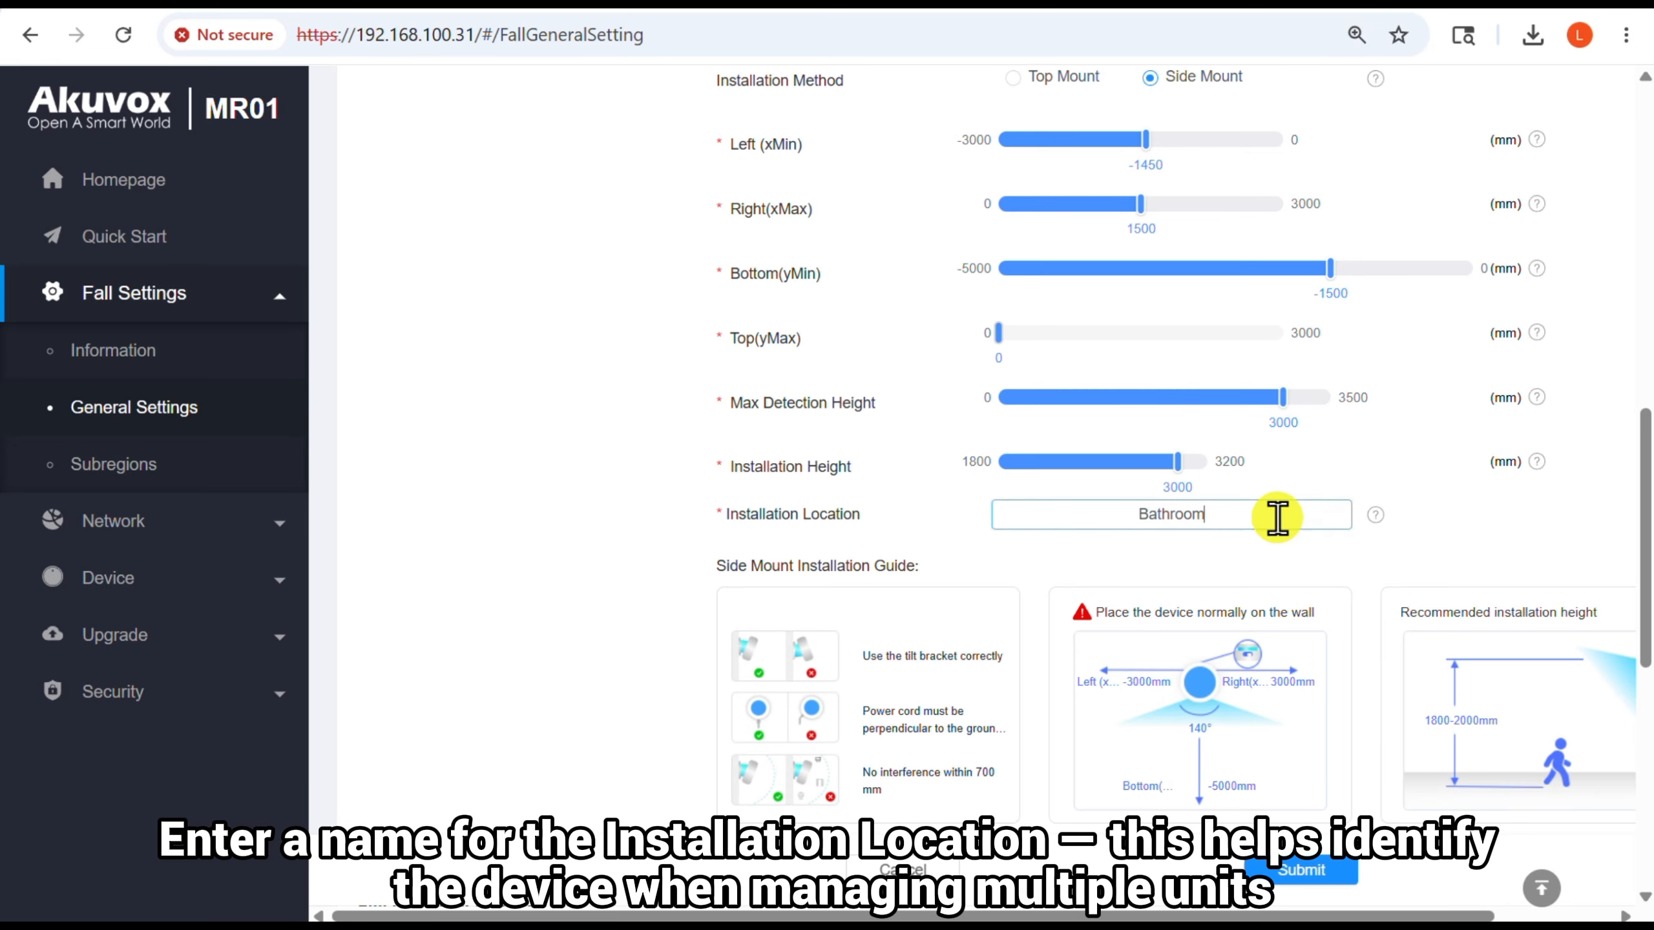
pyautogui.scroll(-5, 1276, 517)
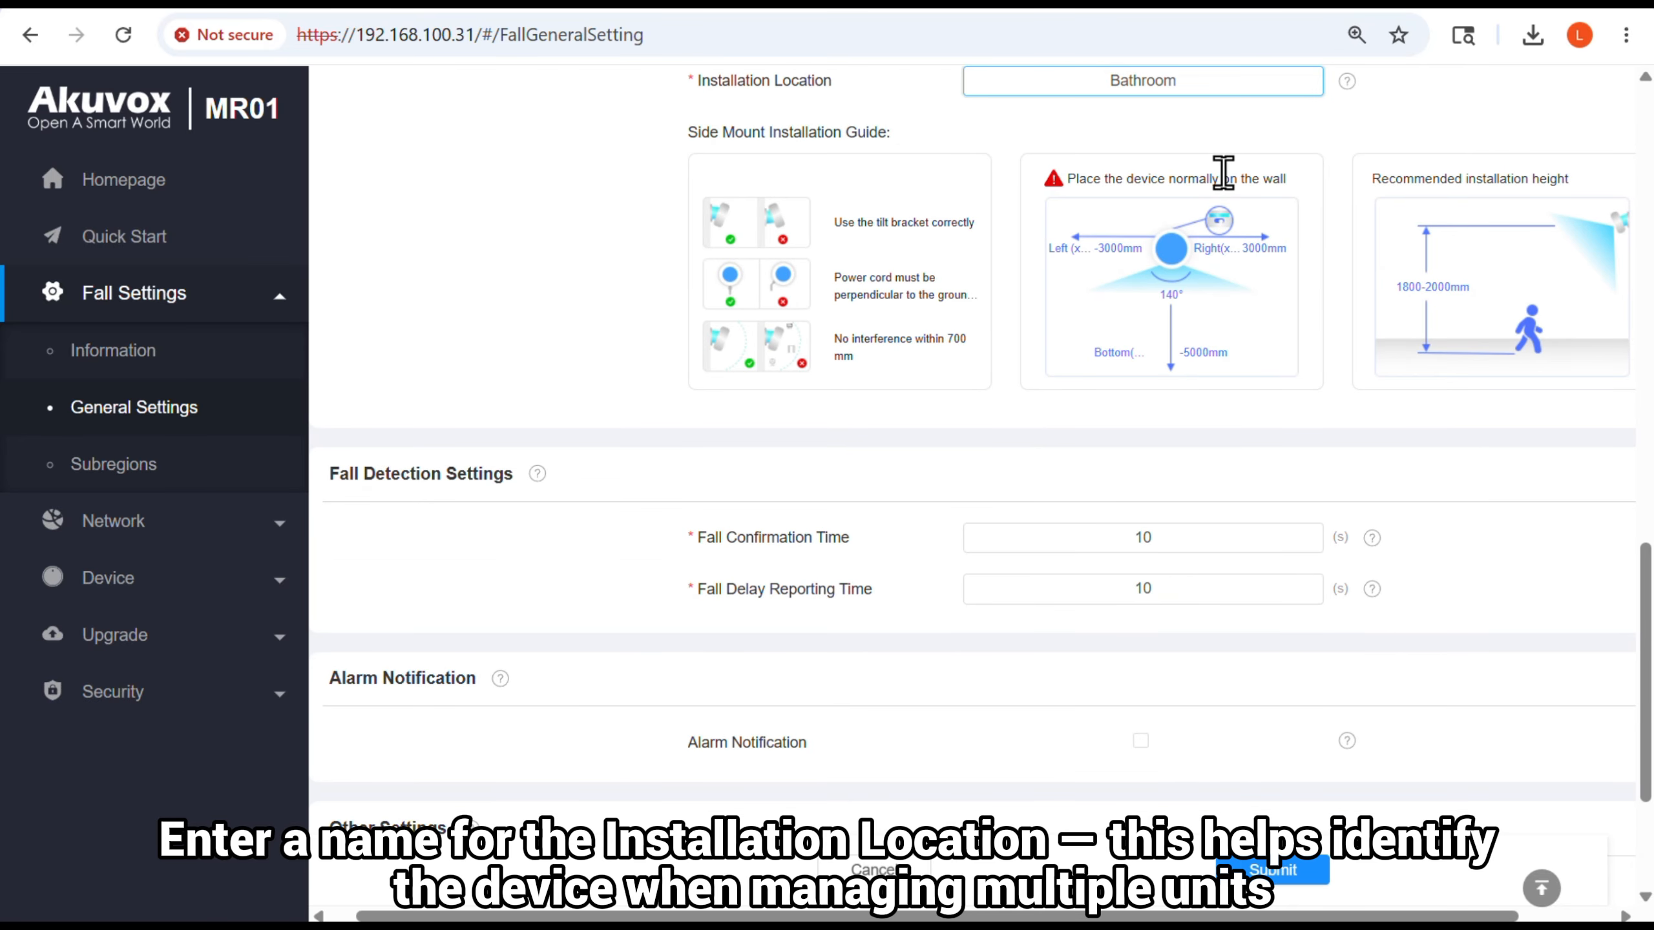
pyautogui.scroll(2, 1227, 174)
pyautogui.moveTo(1222, 203); pyautogui.dragTo(1097, 211)
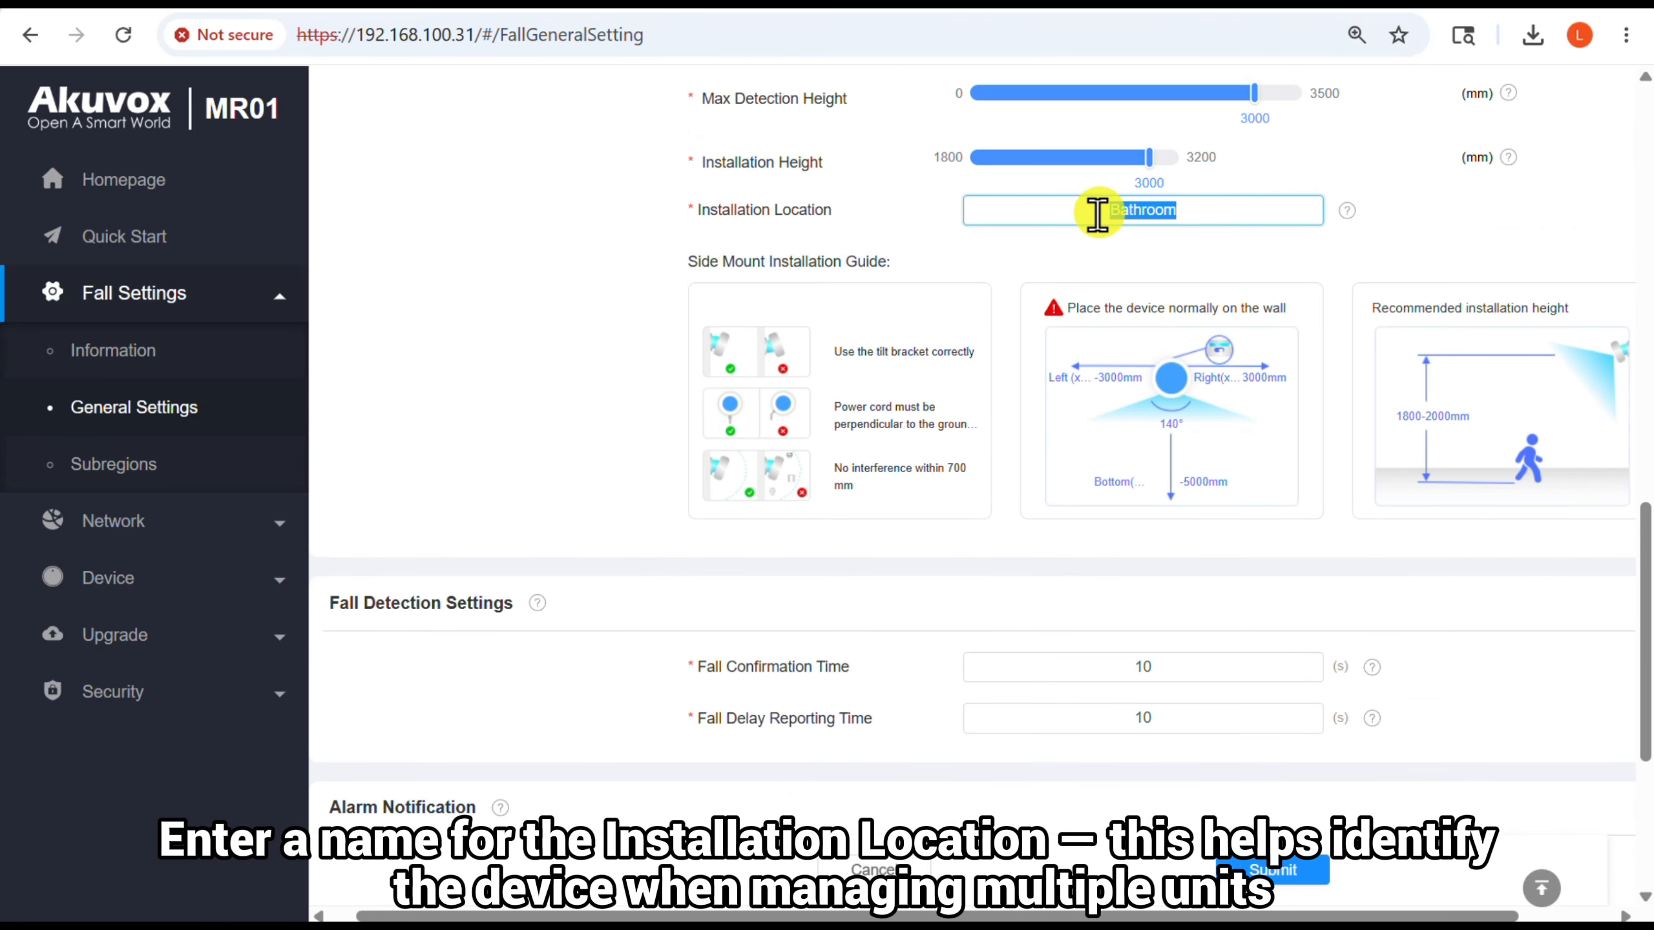
pyautogui.write('Bedr')
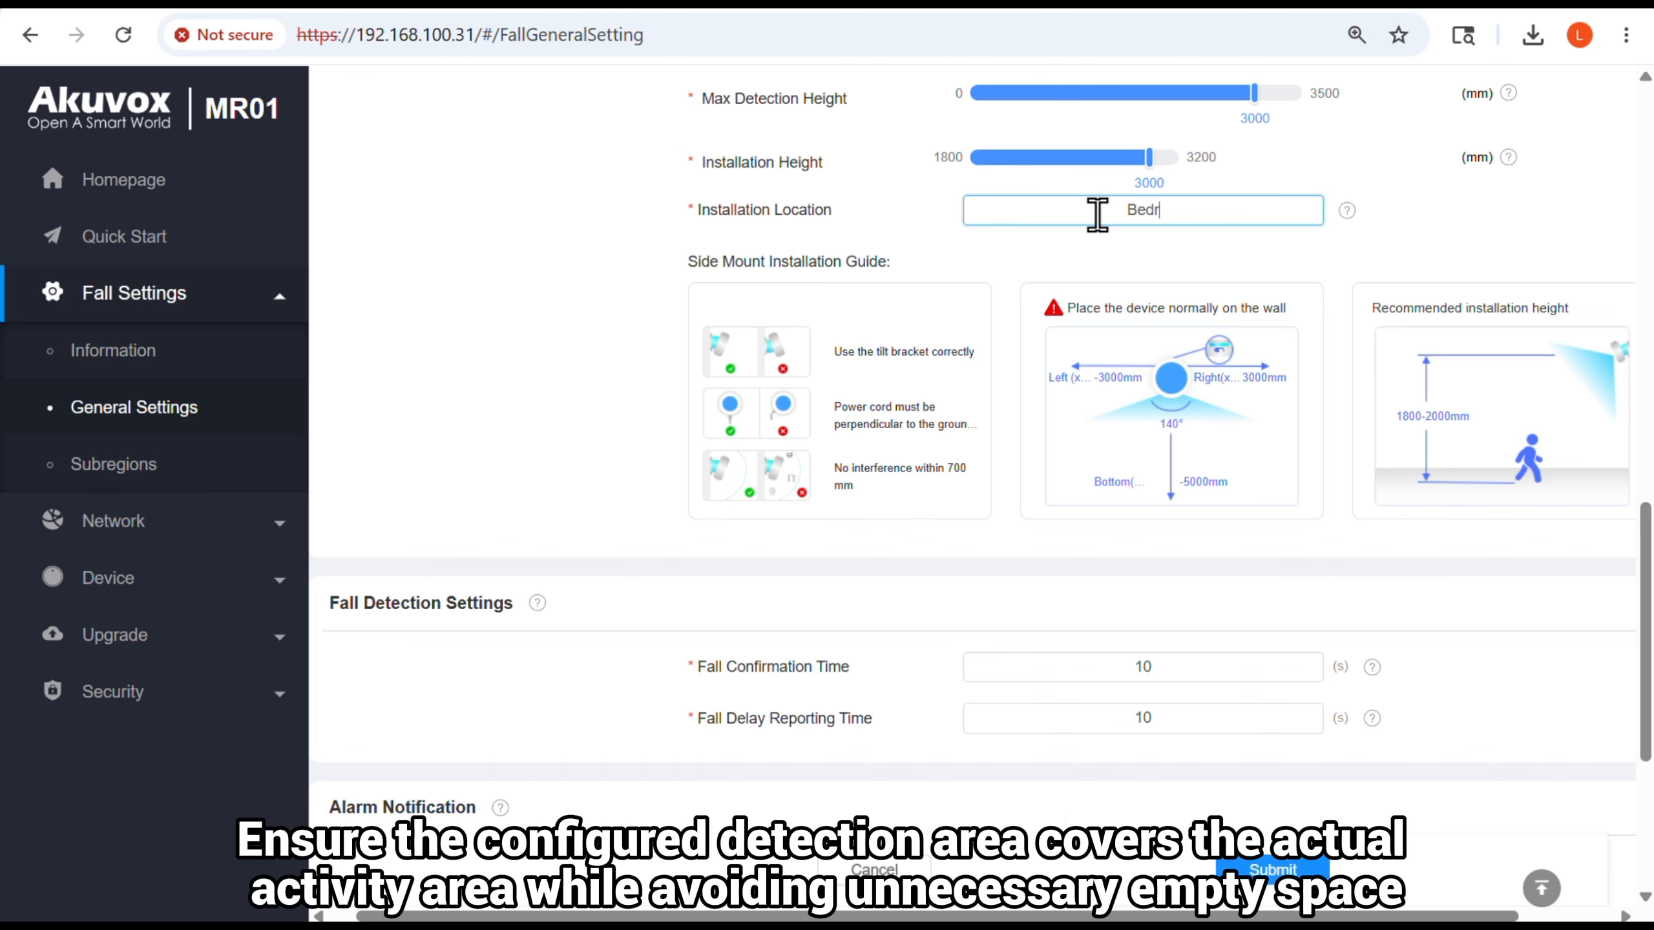
pyautogui.write('oom')
pyautogui.click(1473, 246)
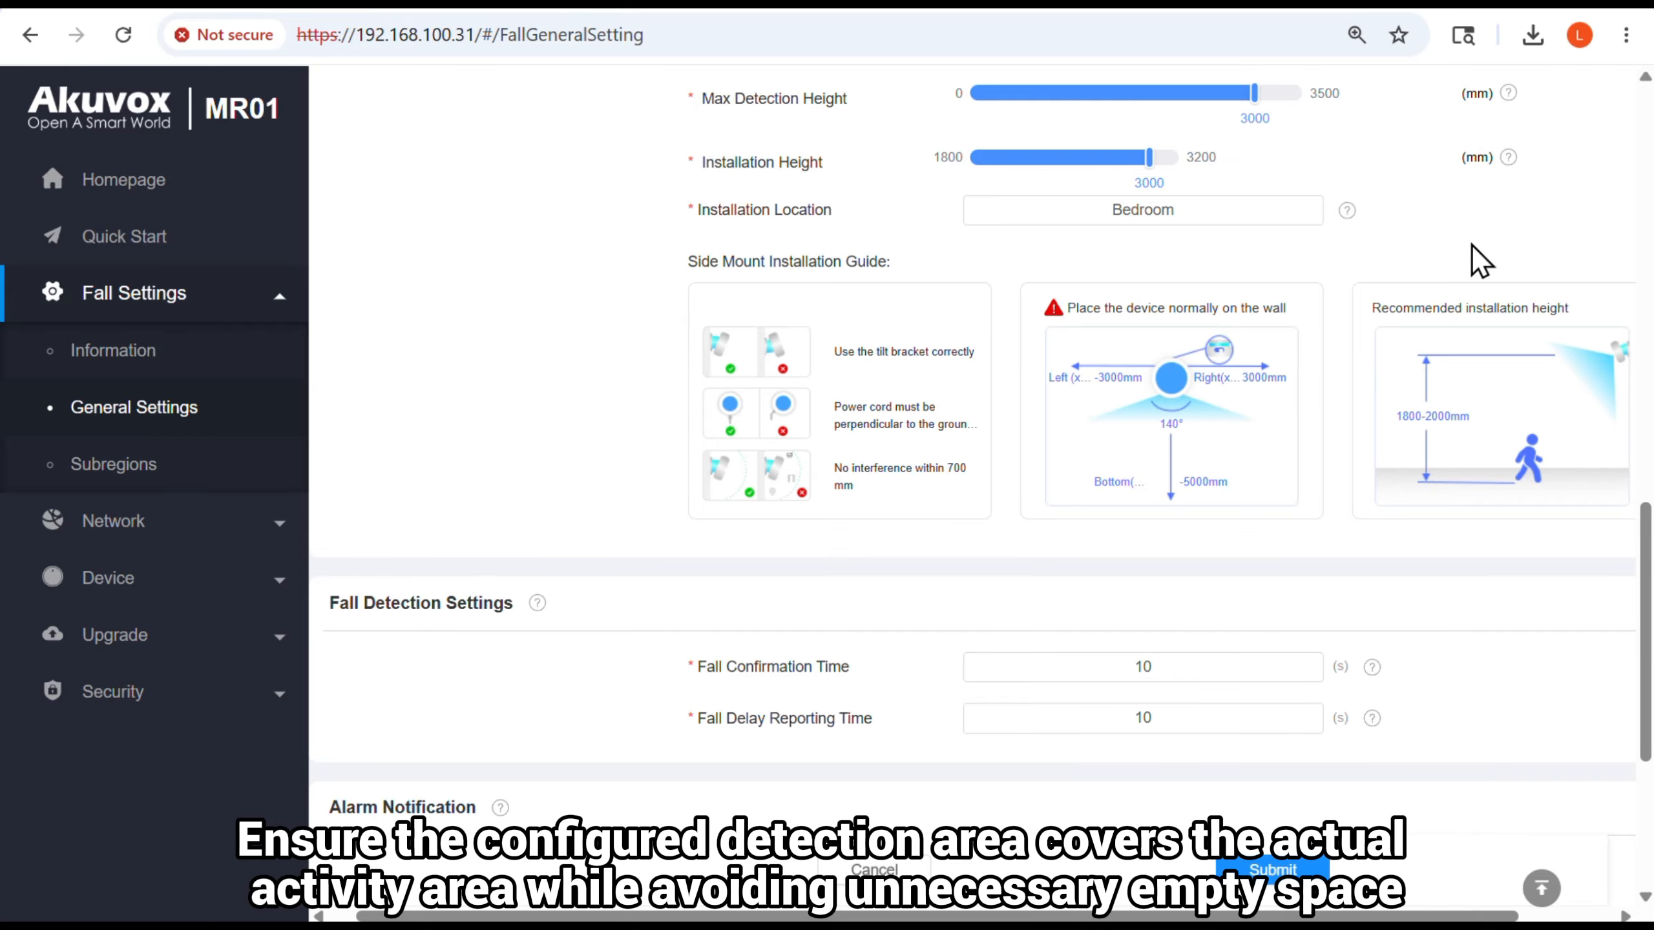
pyautogui.scroll(10, 1473, 260)
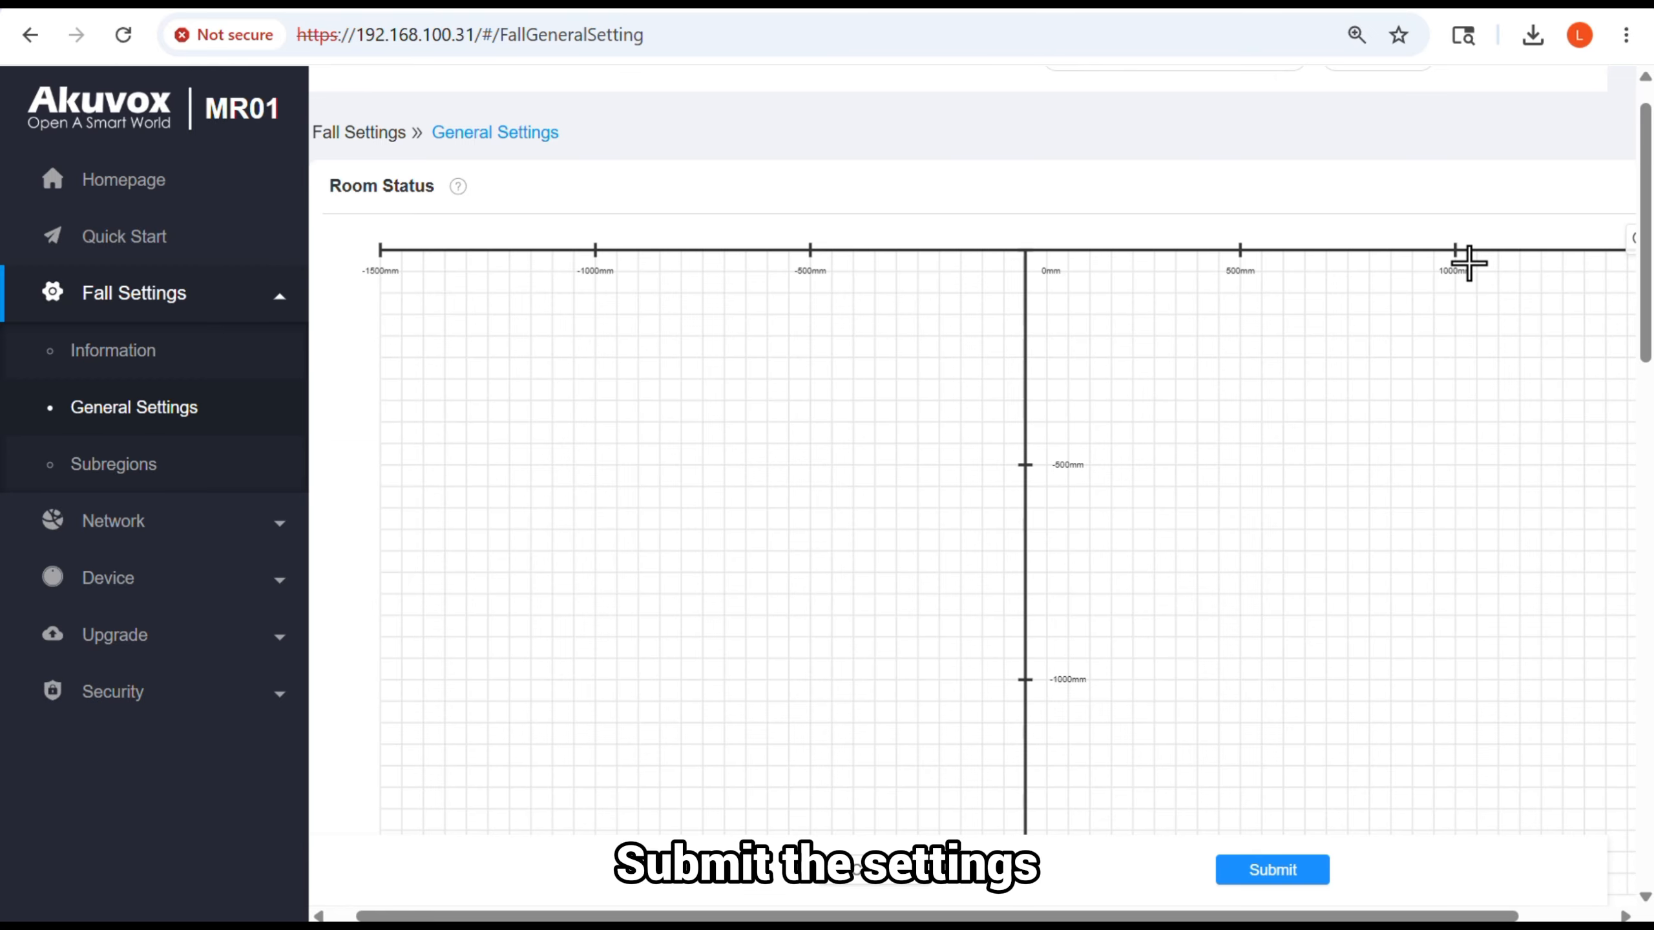
pyautogui.click(1292, 870)
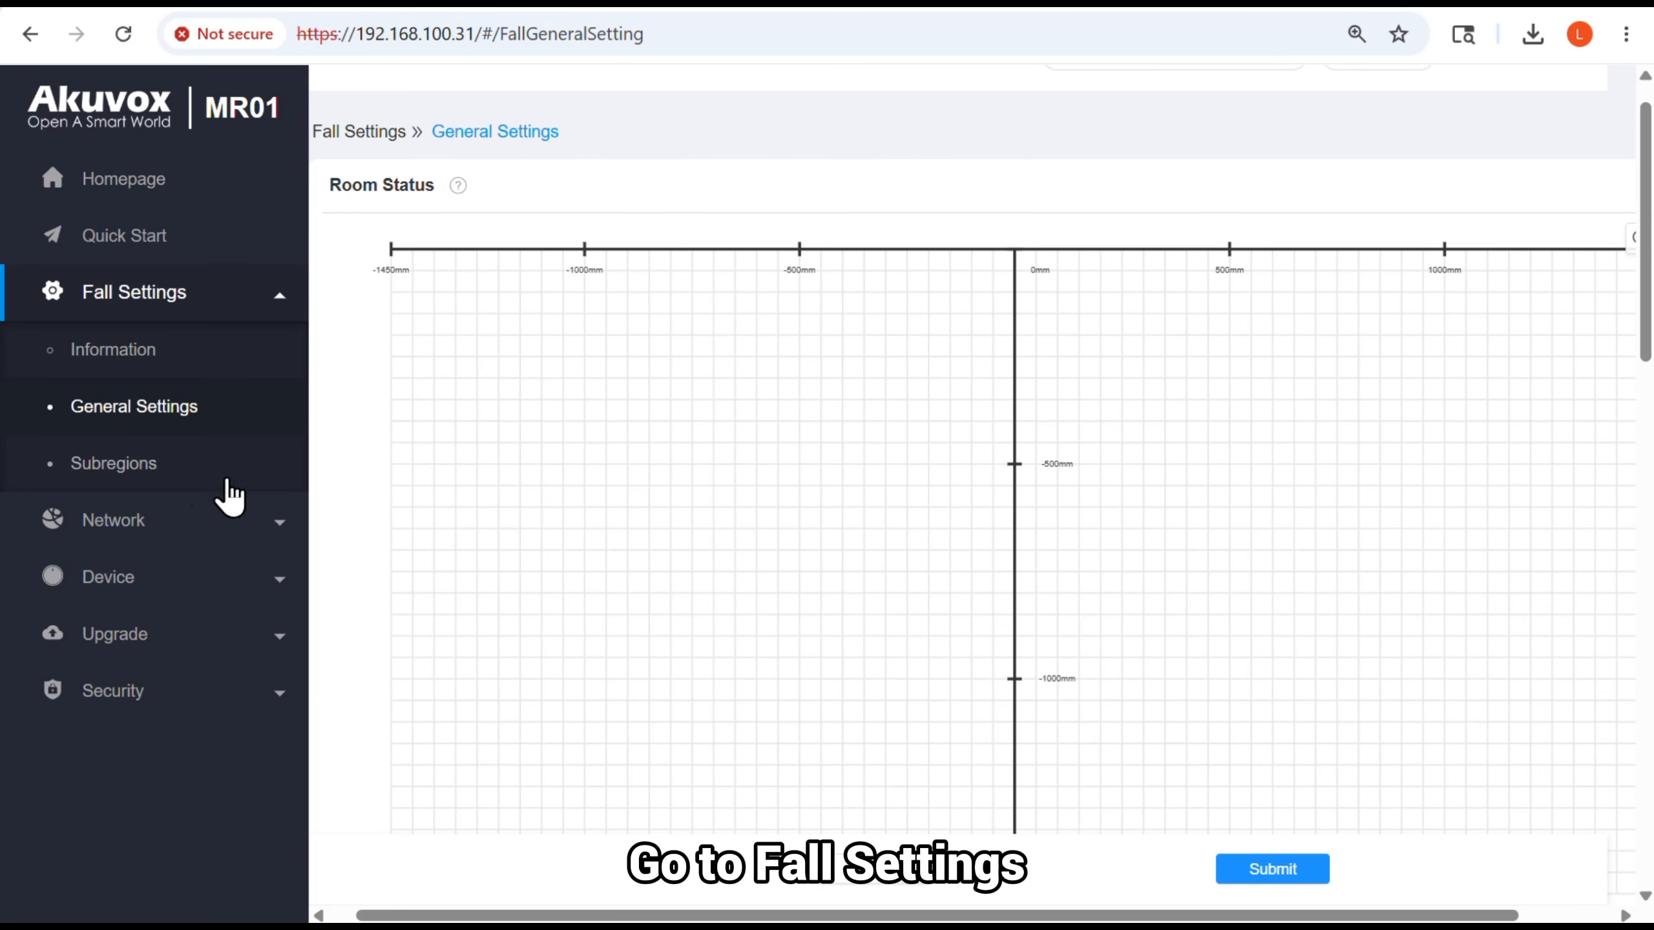
# Open the Subregions settings and add a new subregion
pyautogui.click(185, 472)
pyautogui.scroll(-5, 710, 473)
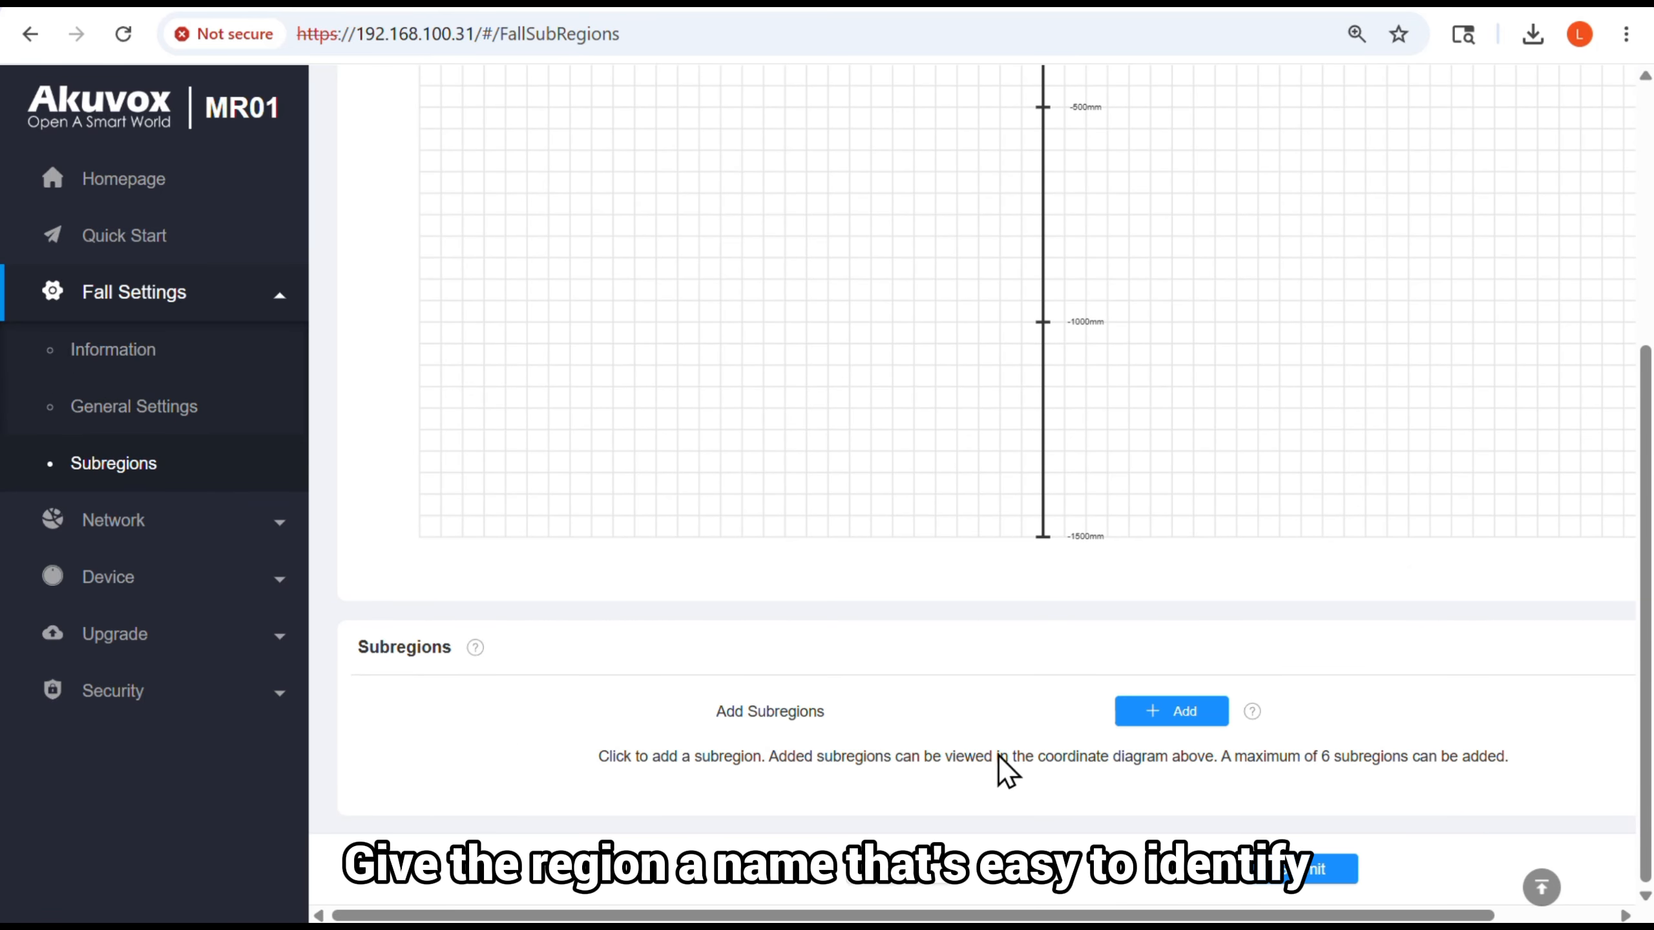
pyautogui.click(1154, 714)
pyautogui.scroll(-5, 1390, 681)
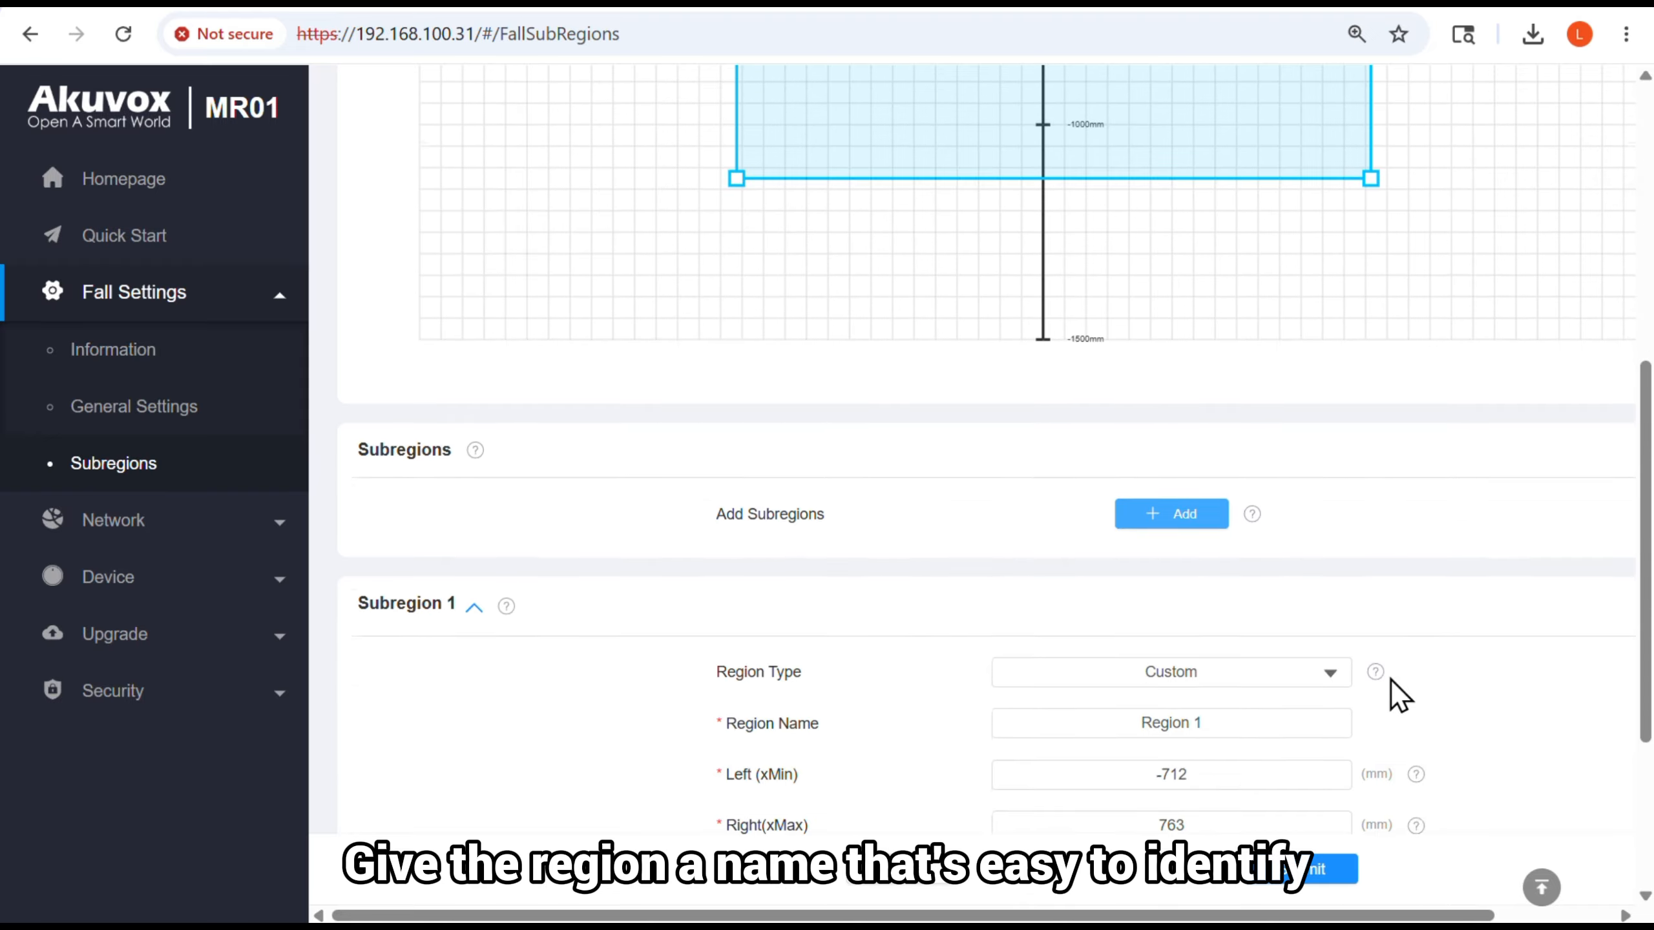
# Review the region types available for Subregion 1 and its detection options
pyautogui.click(1329, 495)
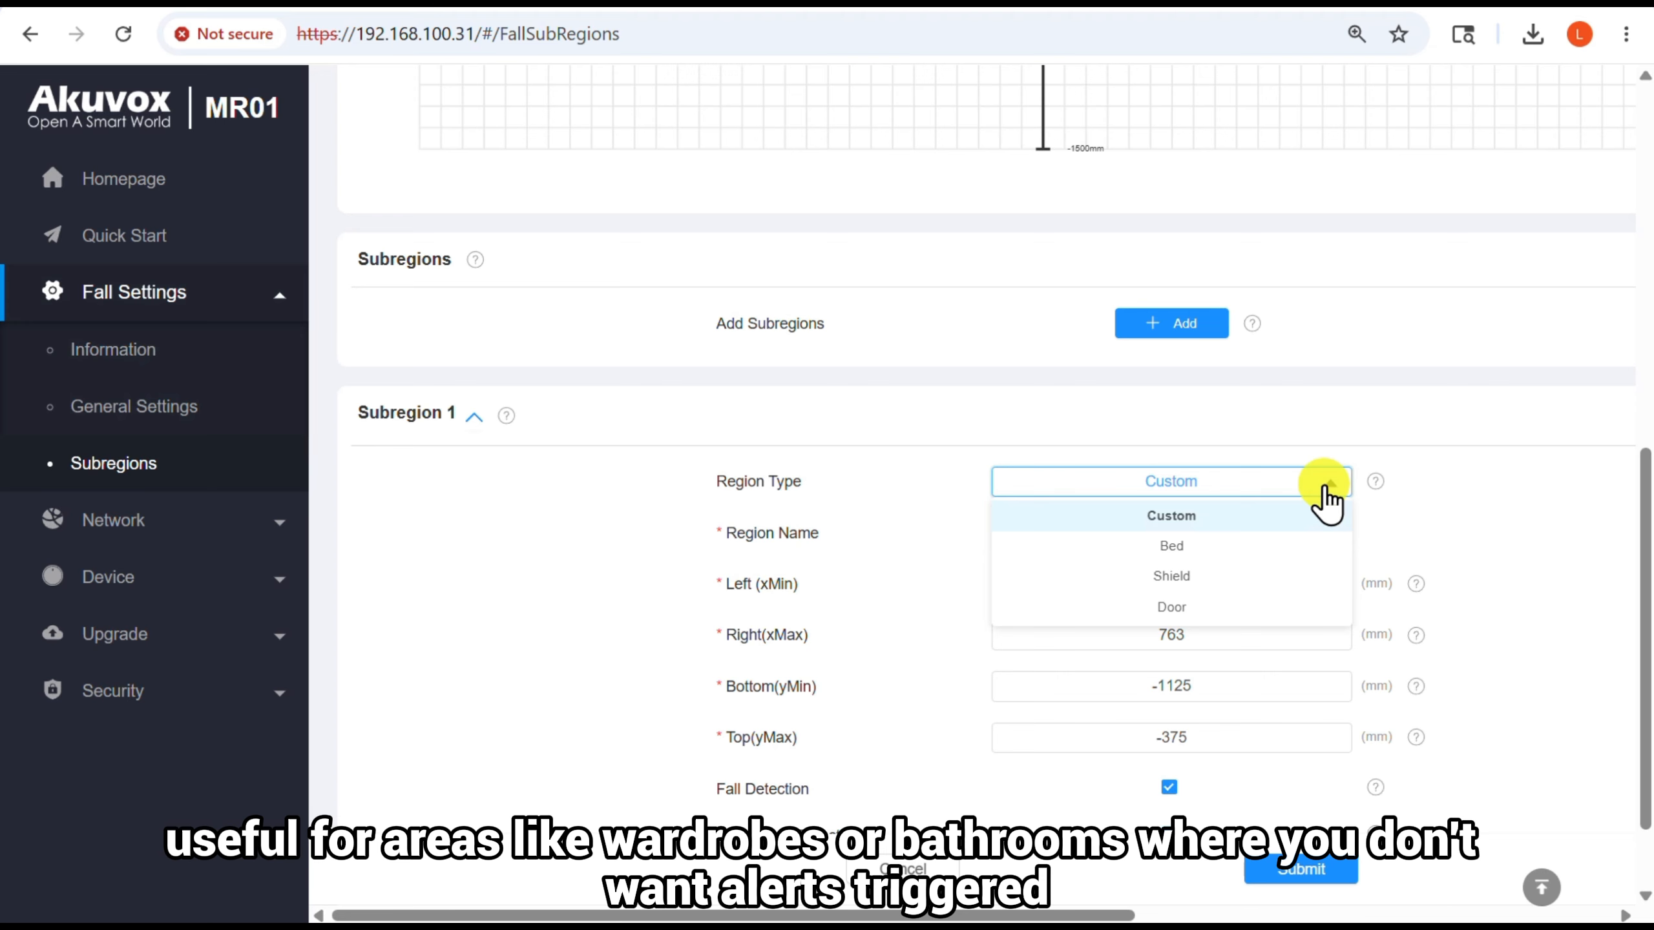
pyautogui.click(1325, 498)
pyautogui.scroll(-2, 1553, 532)
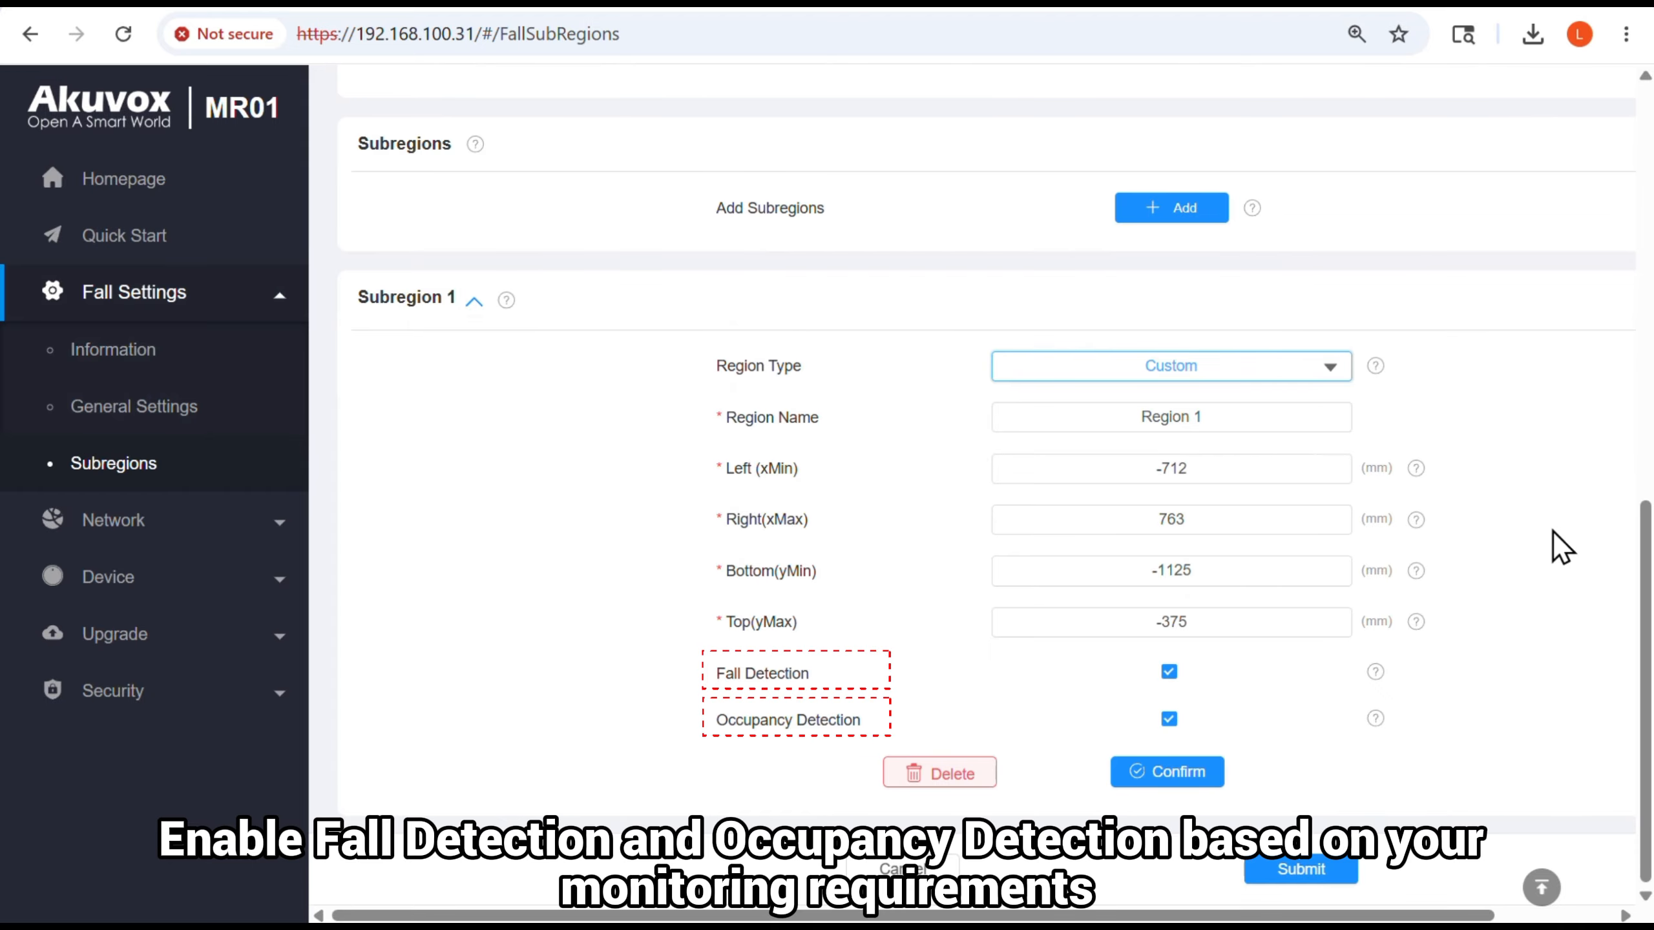
# Resize Region 1 on the room grid to span about -422 to 423 mm horizontally and -1095 to -105 mm vertically
pyautogui.scroll(10, 1553, 532)
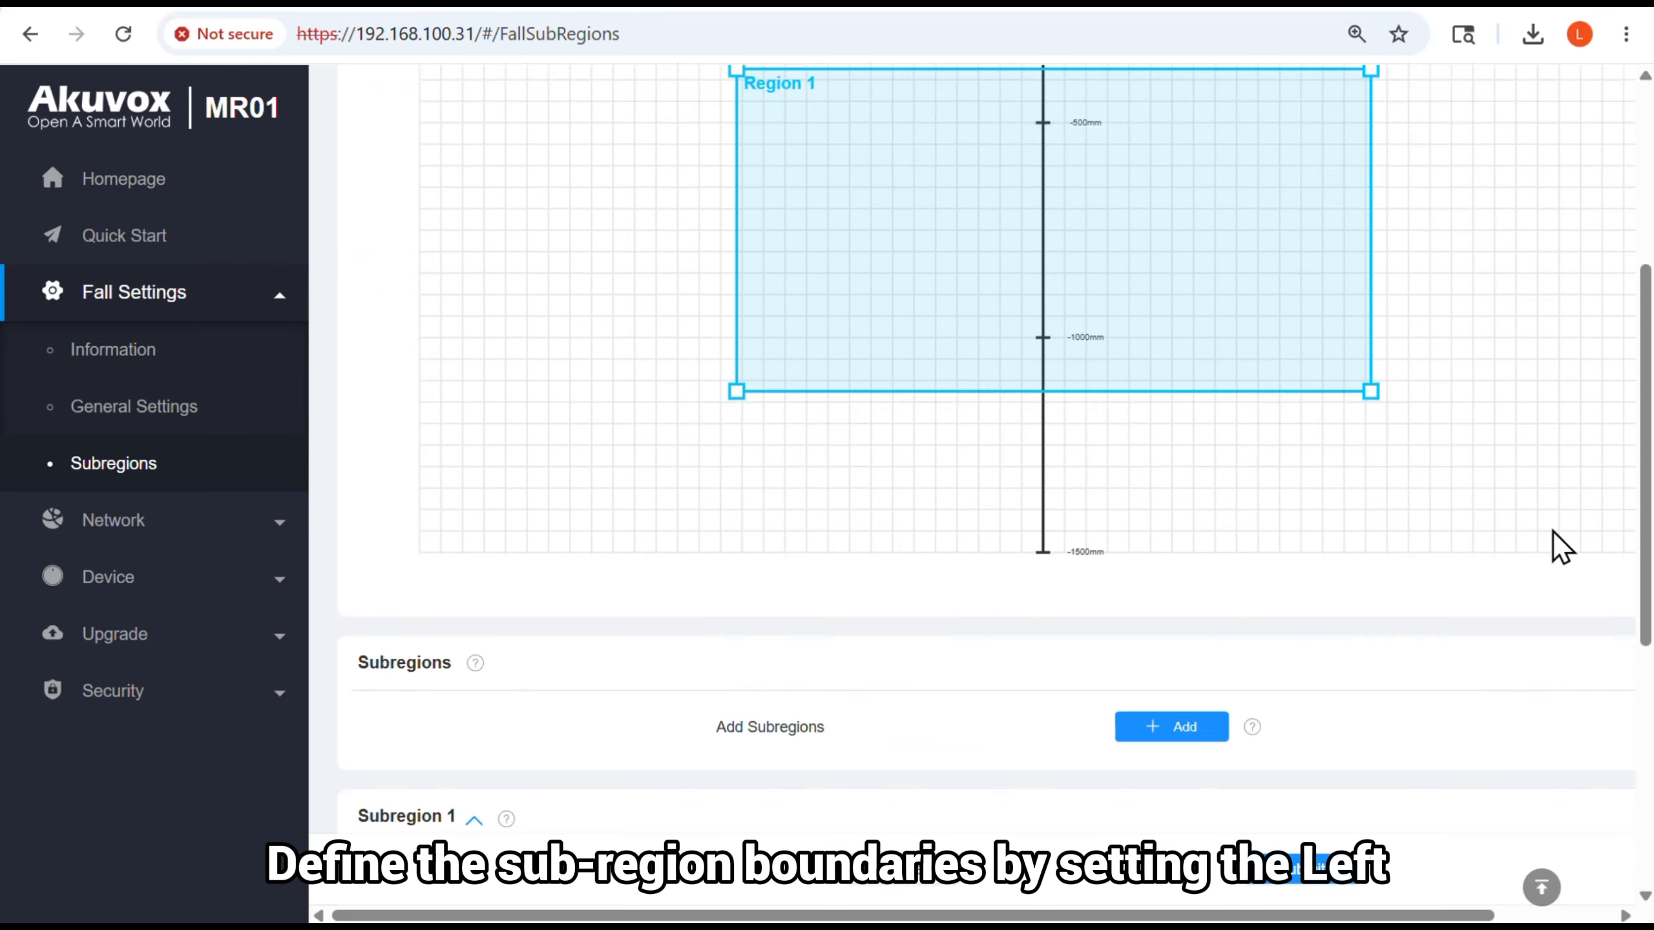
pyautogui.moveTo(1371, 325); pyautogui.dragTo(1302, 236)
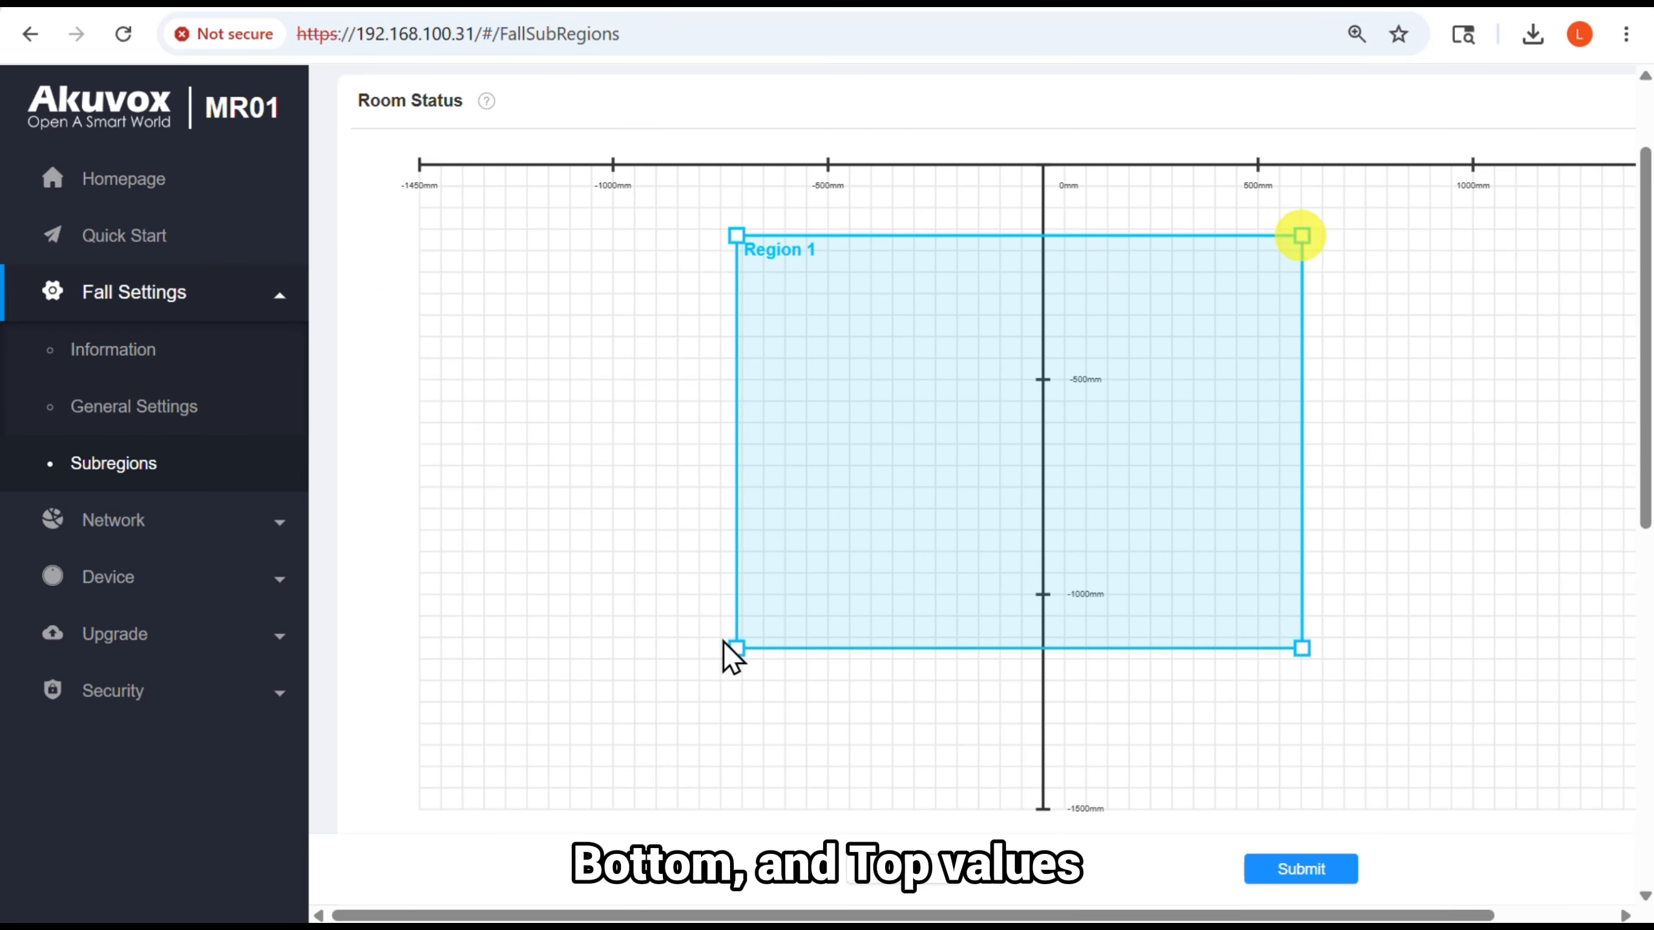
pyautogui.moveTo(737, 236); pyautogui.dragTo(862, 210)
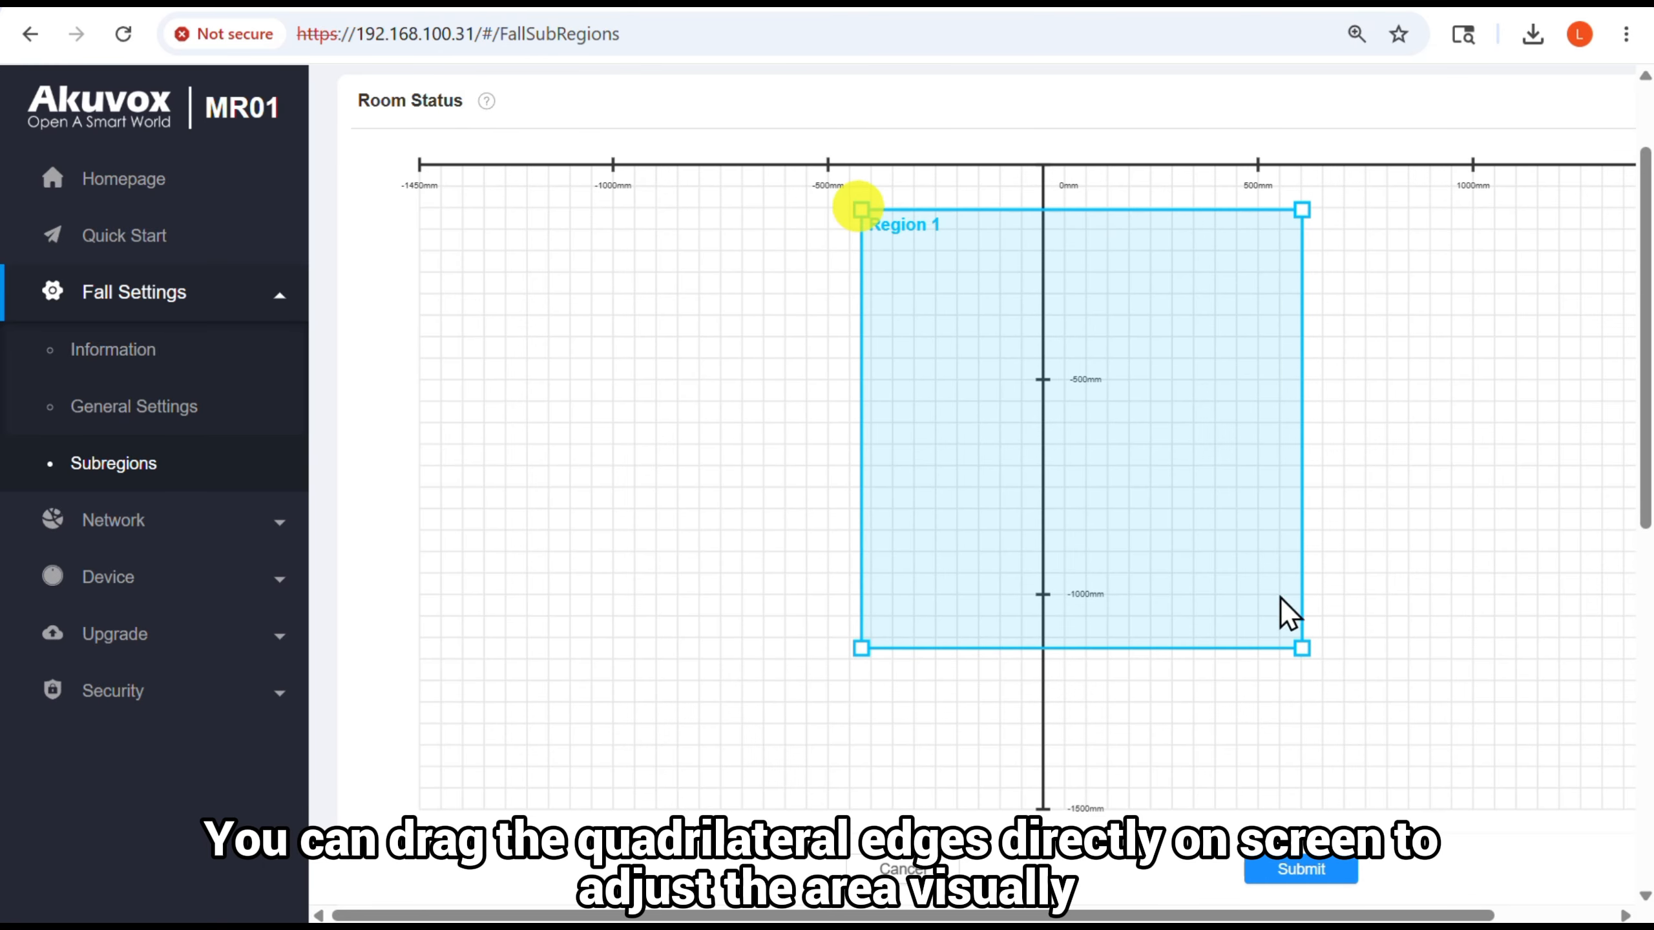
pyautogui.moveTo(1302, 650); pyautogui.dragTo(1224, 634)
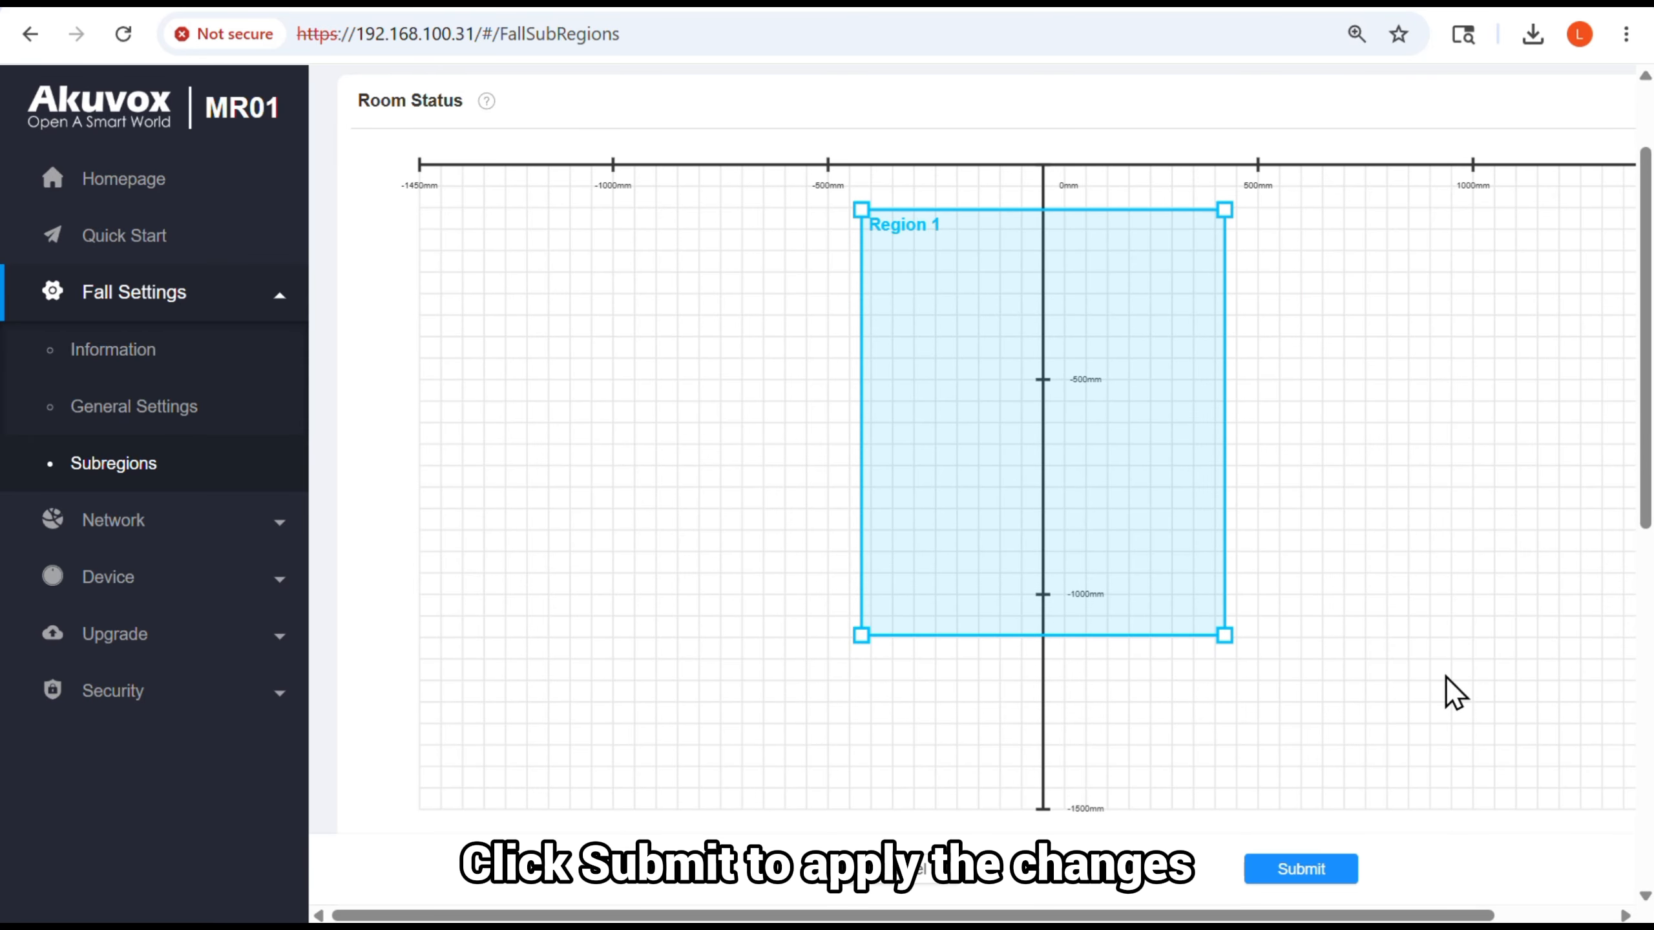
# Confirm Subregion 1 and submit the subregion settings
pyautogui.scroll(-10, 1446, 677)
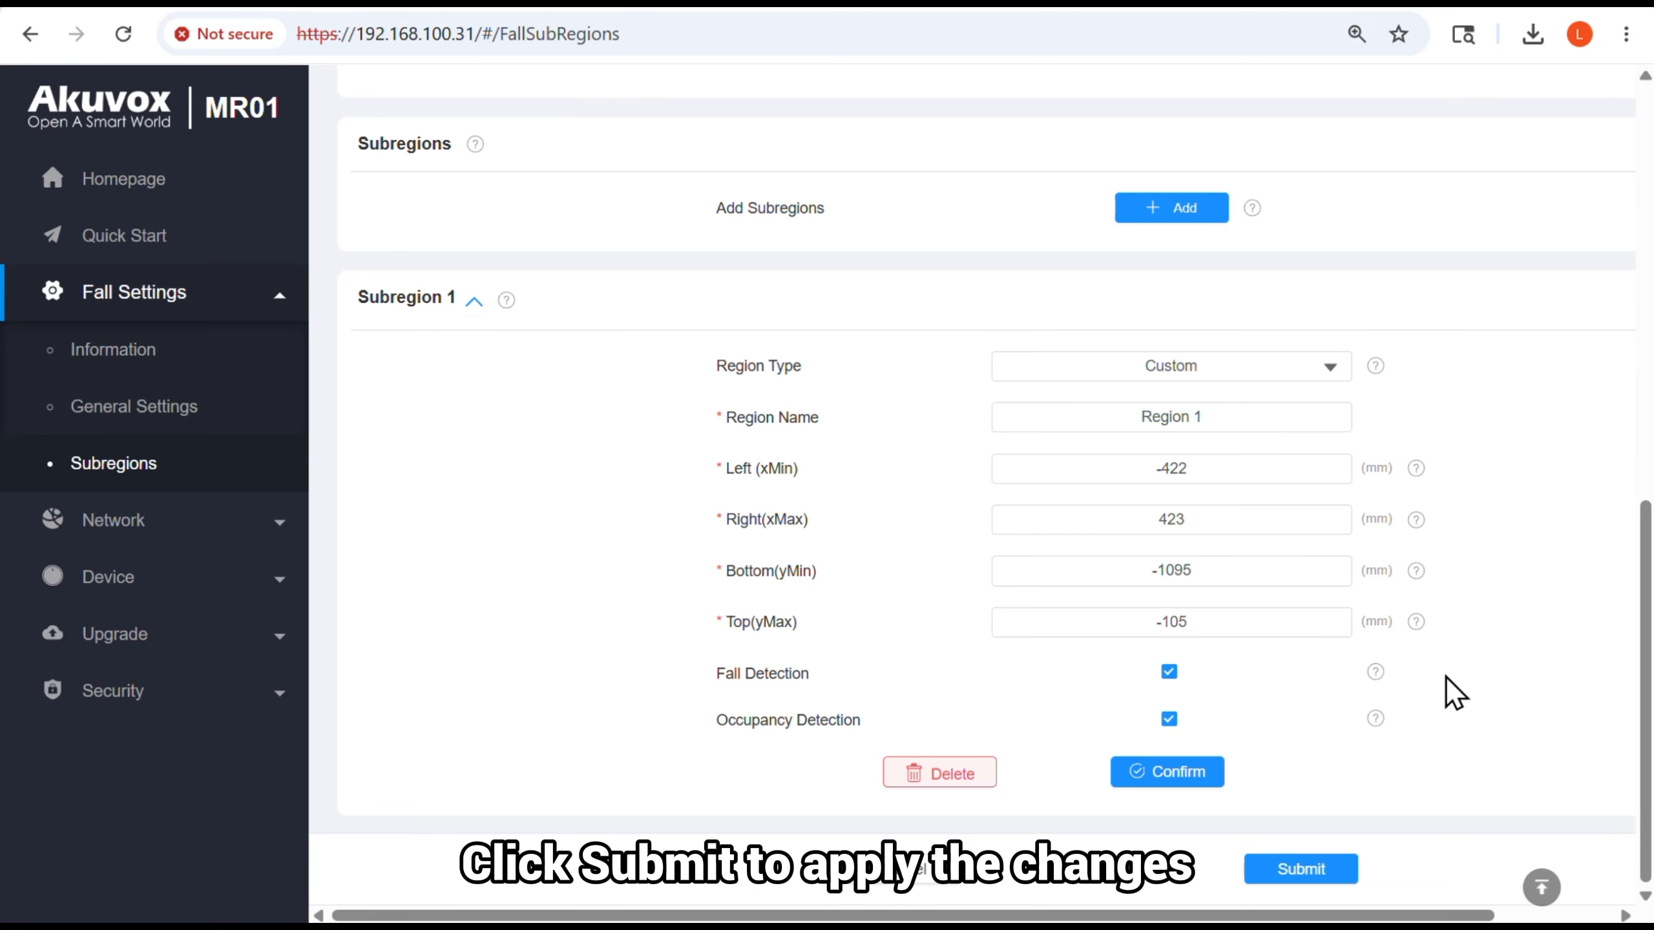
pyautogui.click(1207, 780)
pyautogui.click(1314, 887)
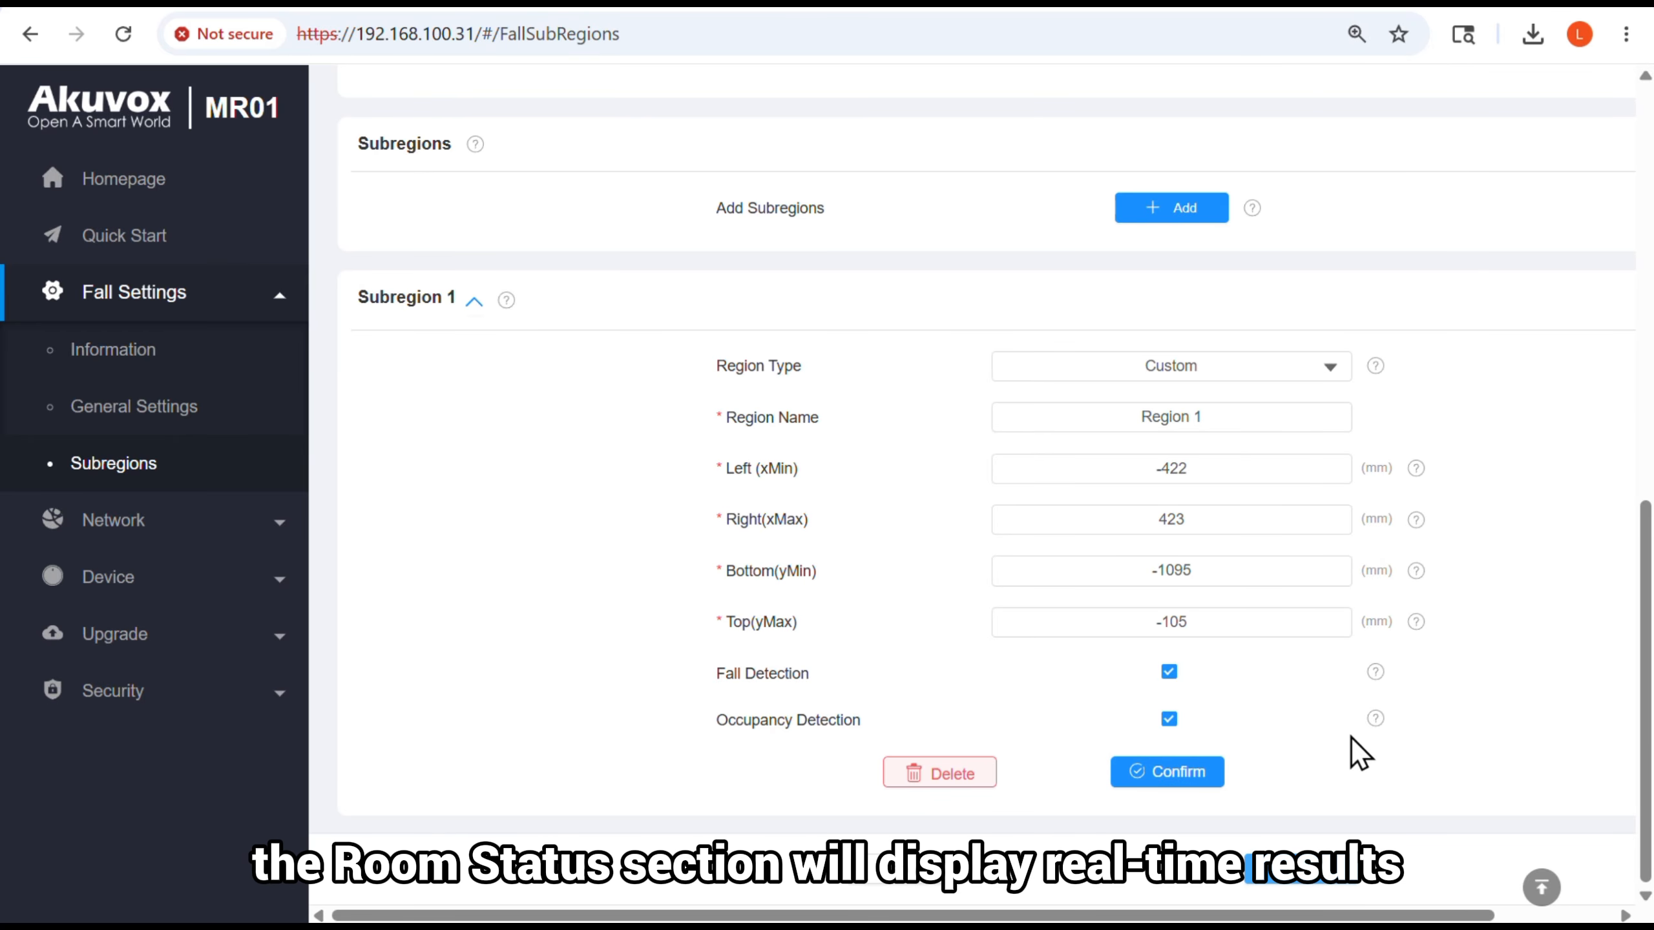
# Check the room status on the grid, then the detection and subregion status on the fall Information page
pyautogui.scroll(10, 1053, 430)
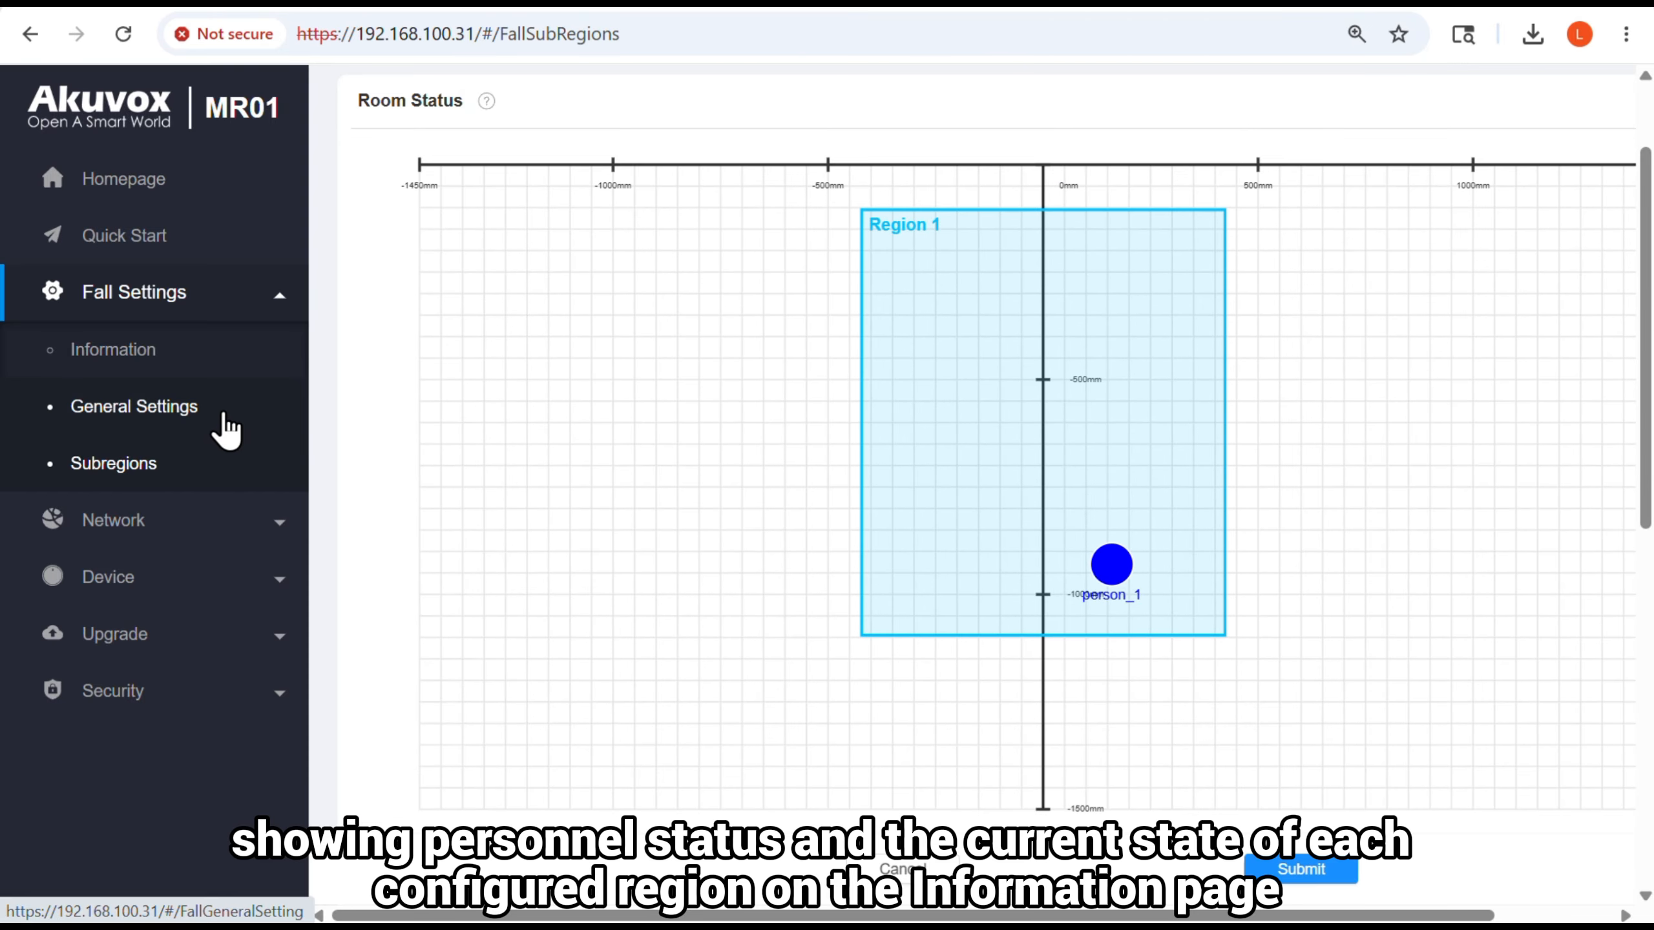
pyautogui.click(192, 345)
pyautogui.scroll(-4, 480, 443)
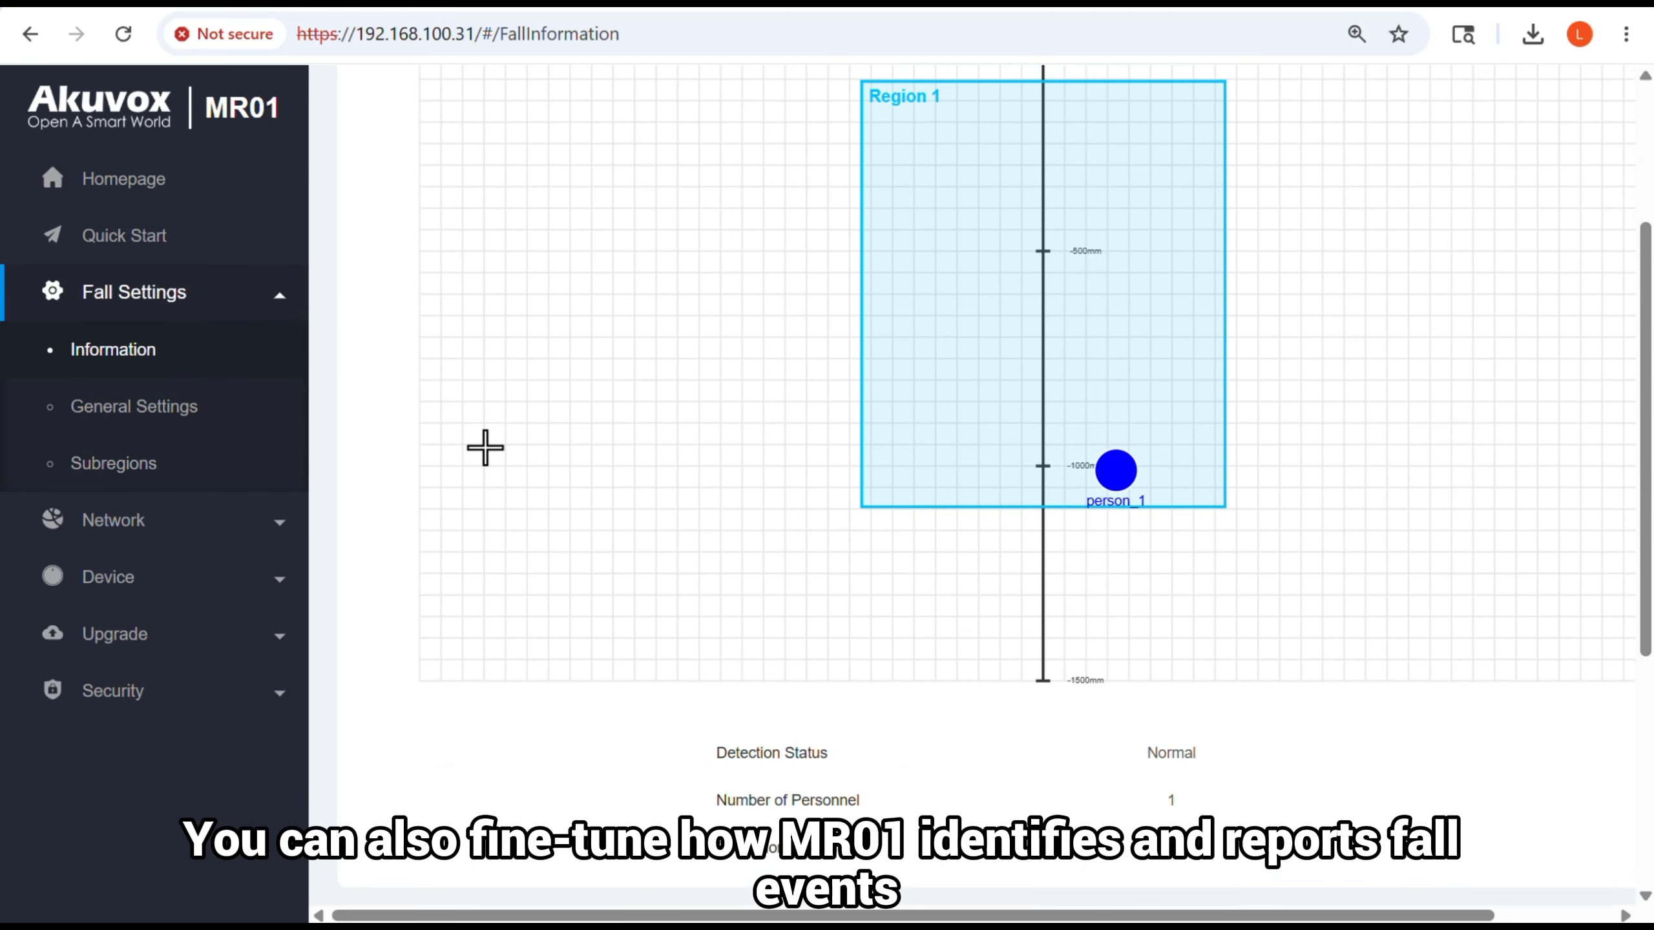
pyautogui.scroll(-2, 760, 766)
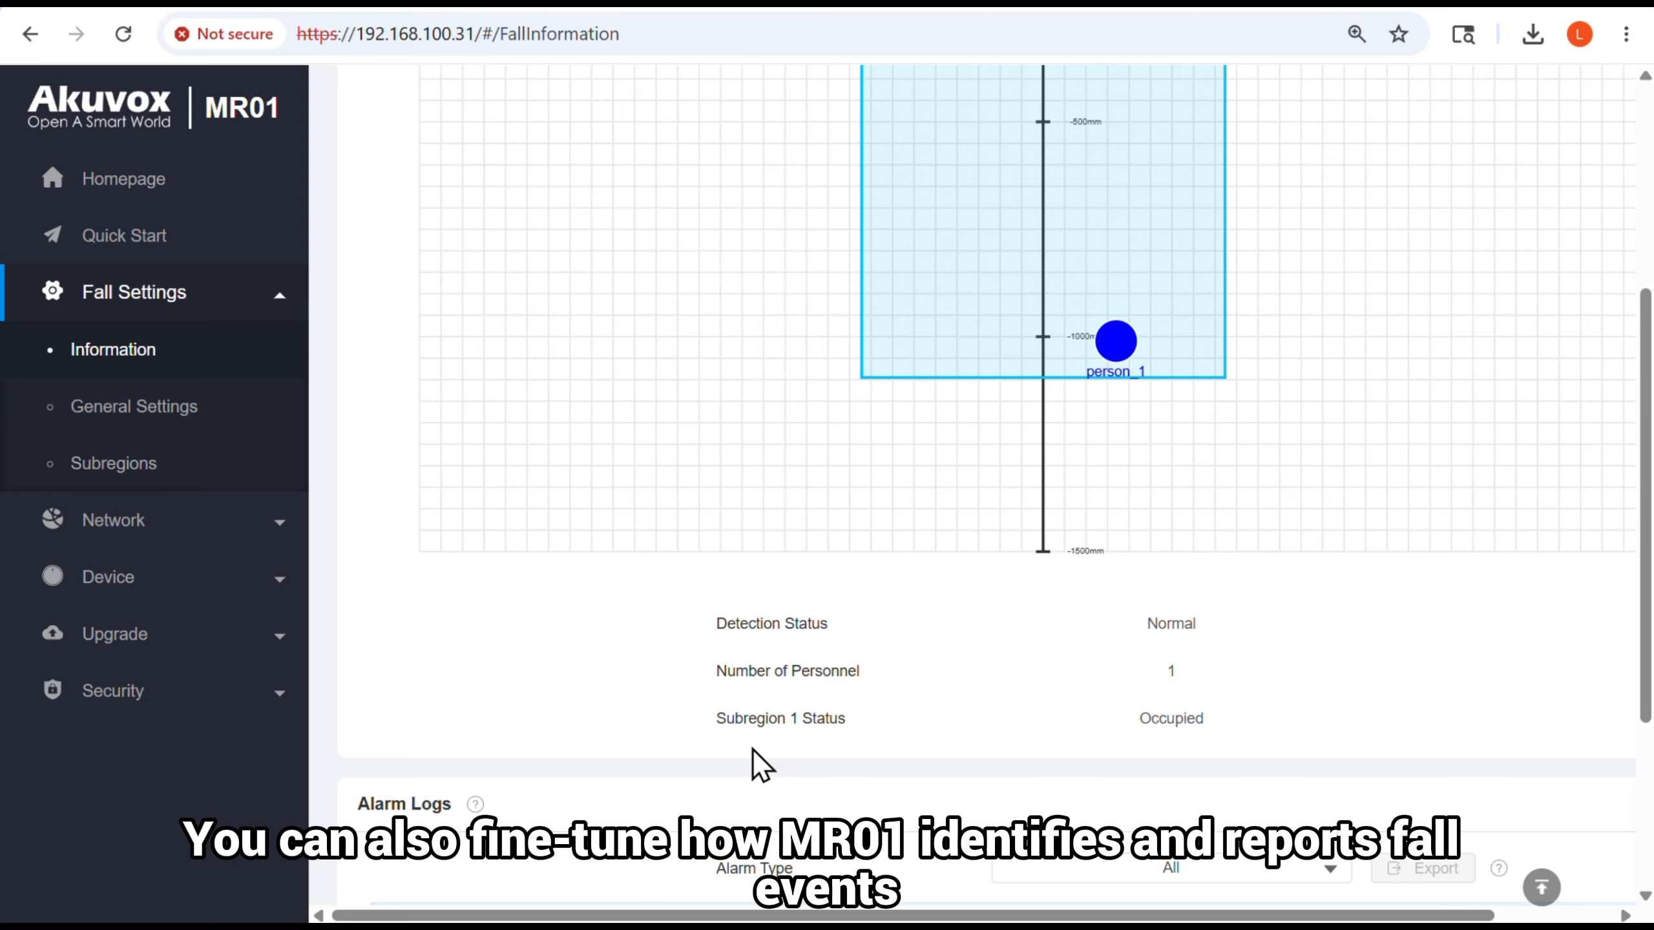
# Open the fall General Settings and review the room and fall detection settings
pyautogui.click(232, 413)
pyautogui.scroll(-10, 625, 438)
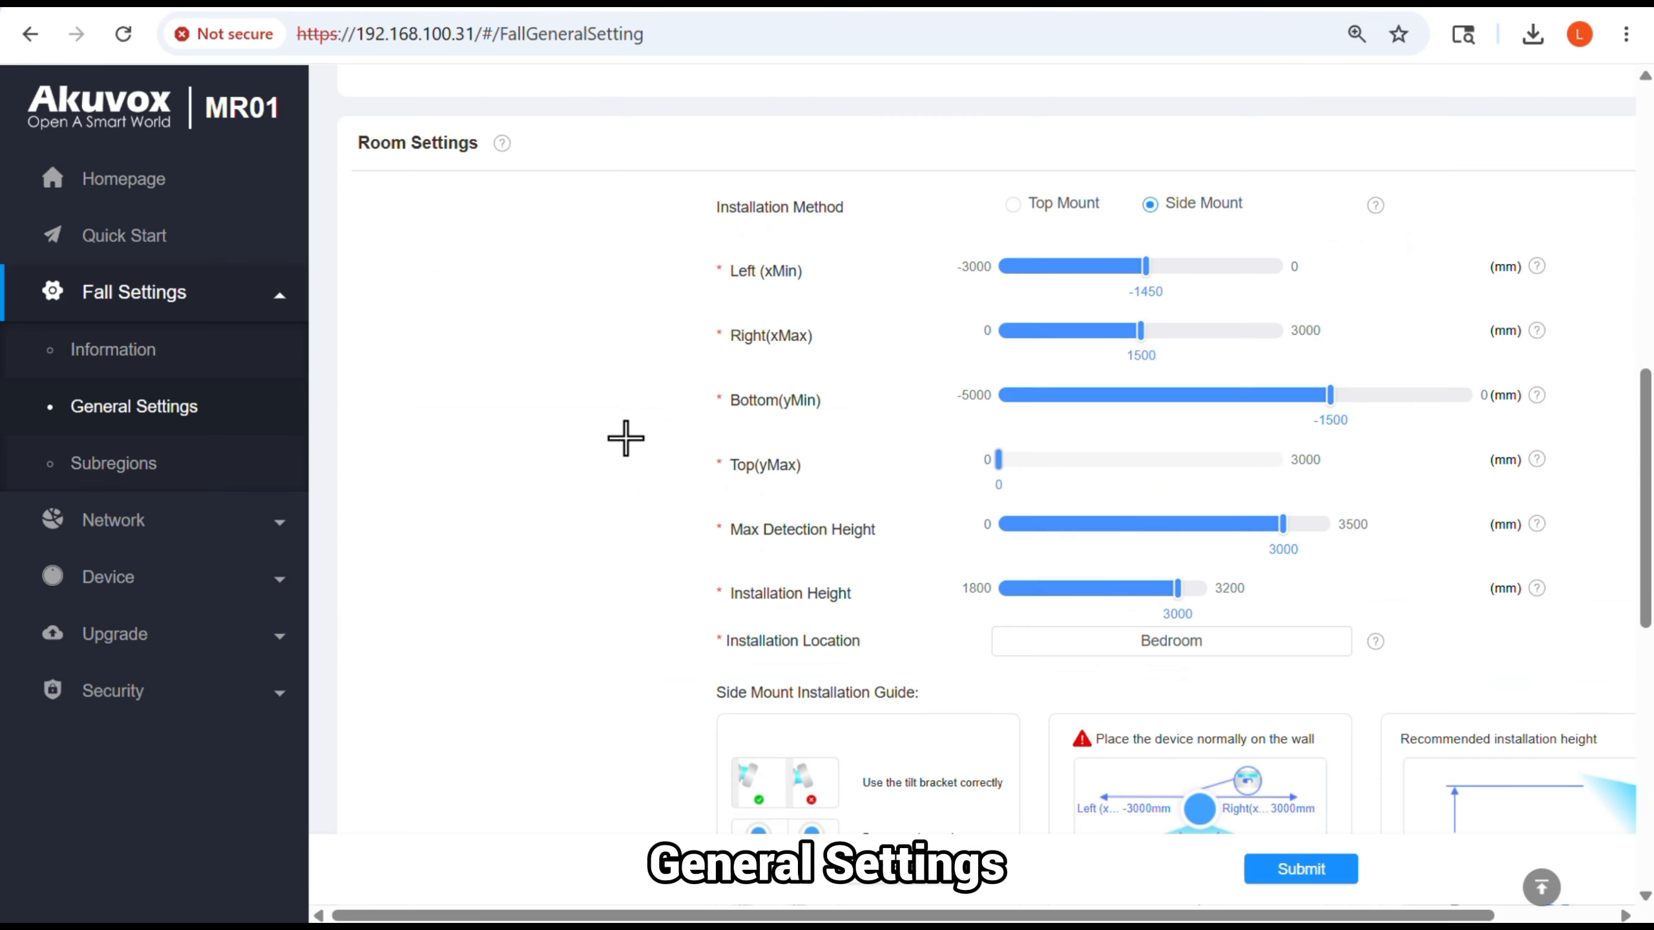
pyautogui.scroll(-10, 625, 438)
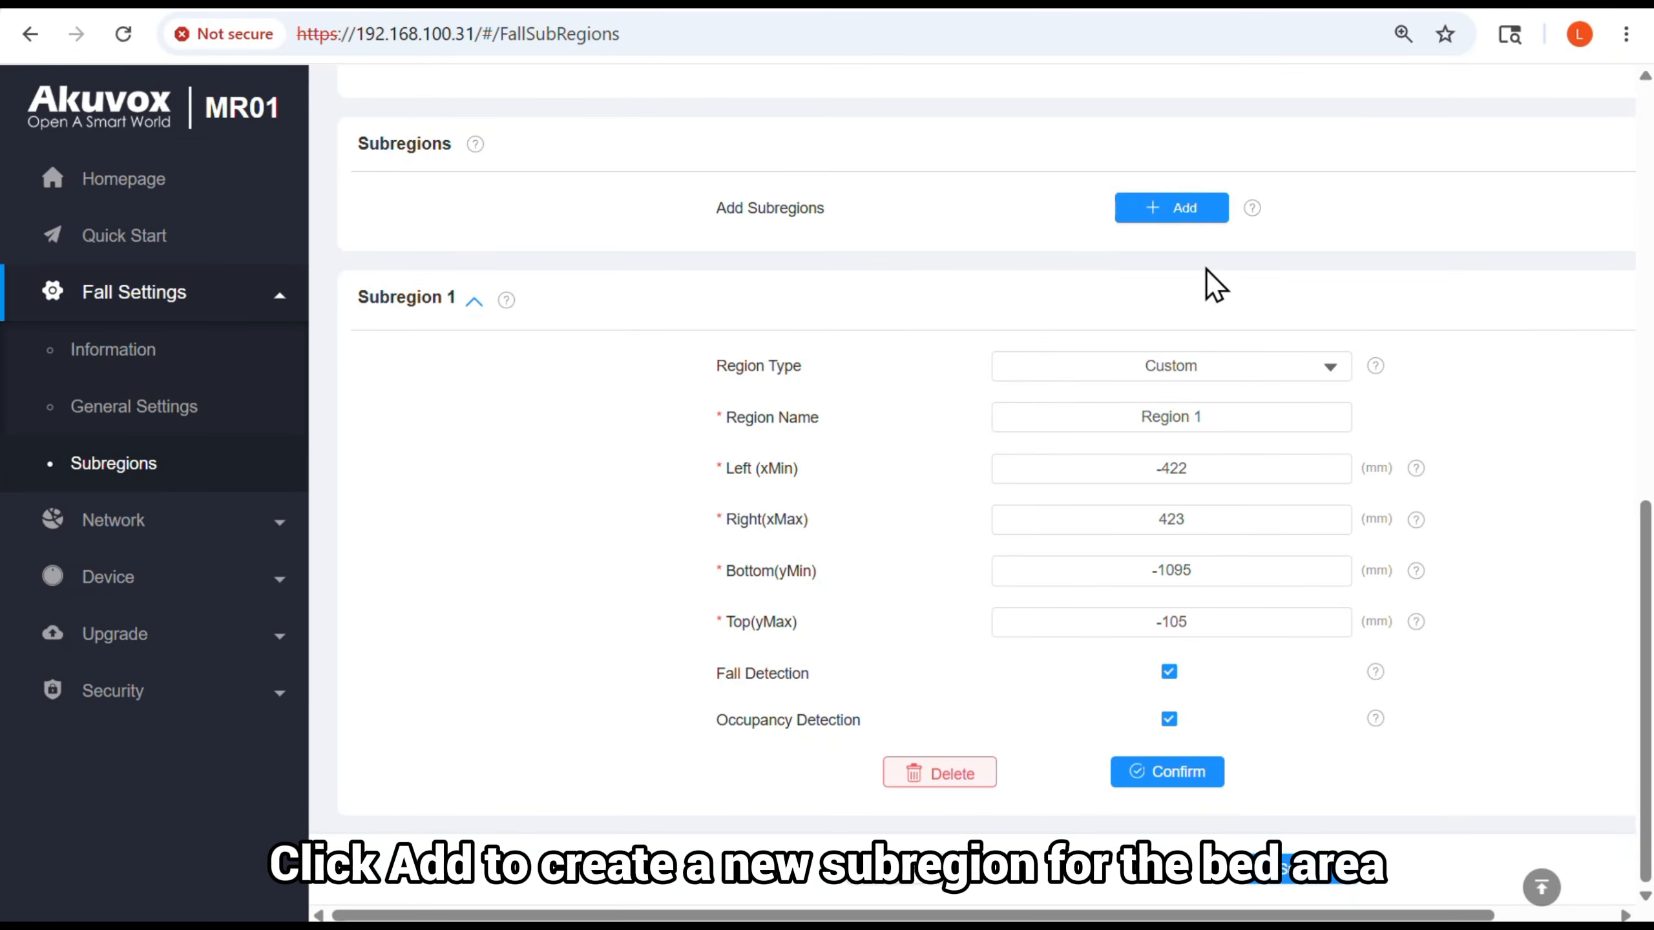
# Add a second subregion and set its region type to Bed
pyautogui.click(1176, 208)
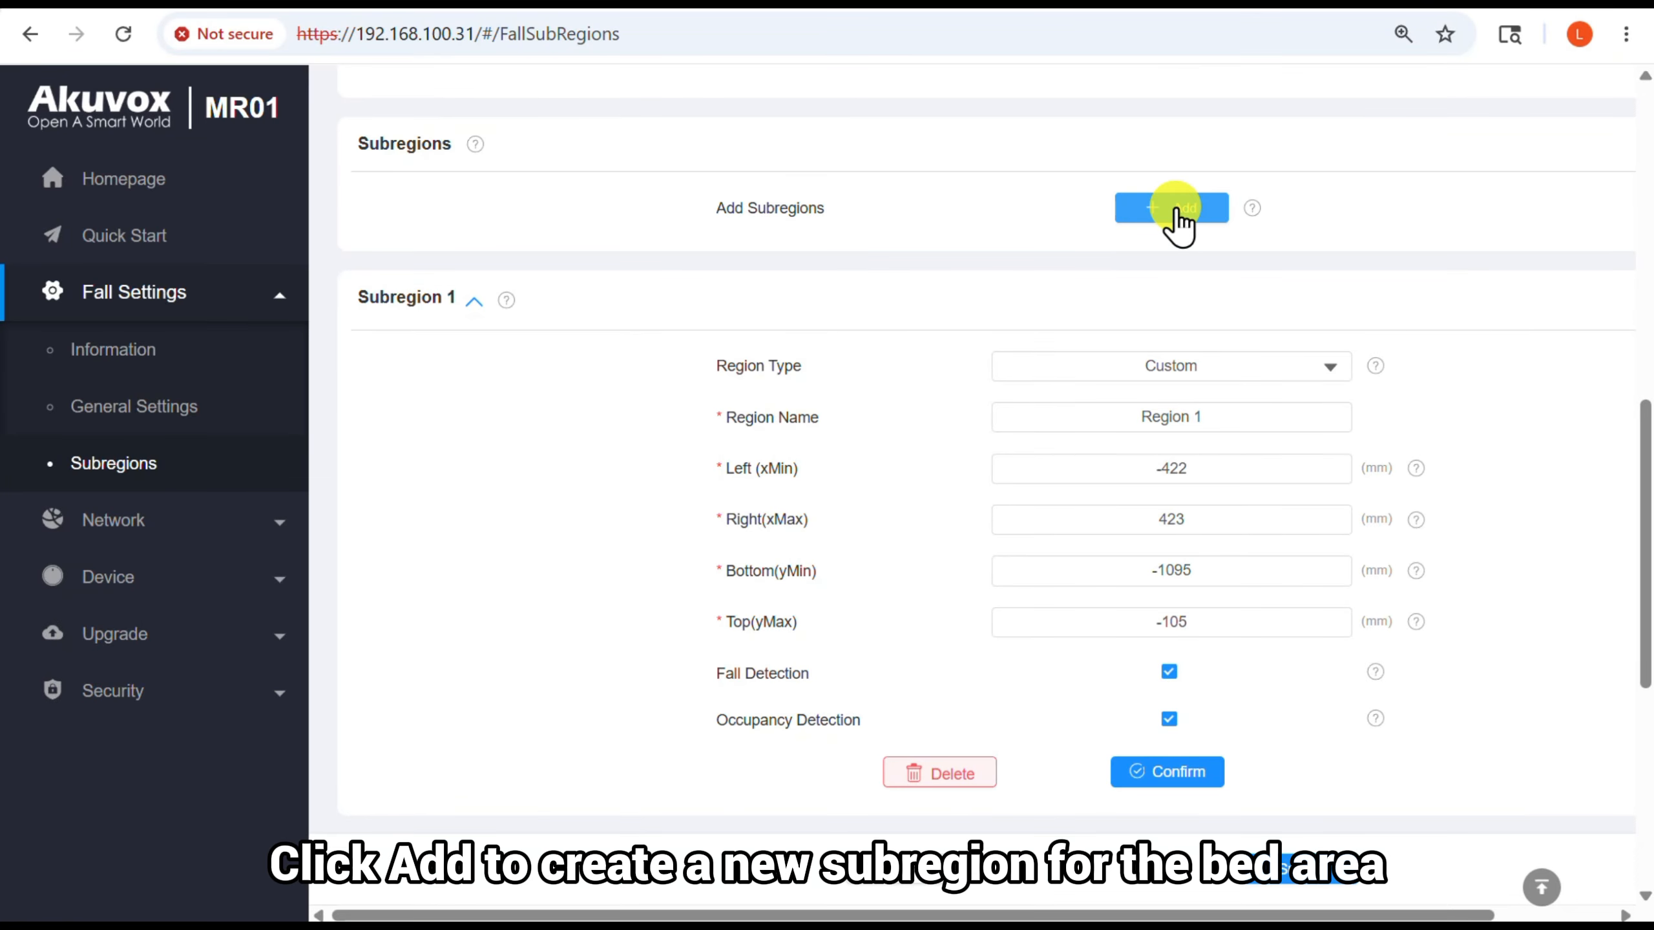
pyautogui.scroll(-3, 1484, 281)
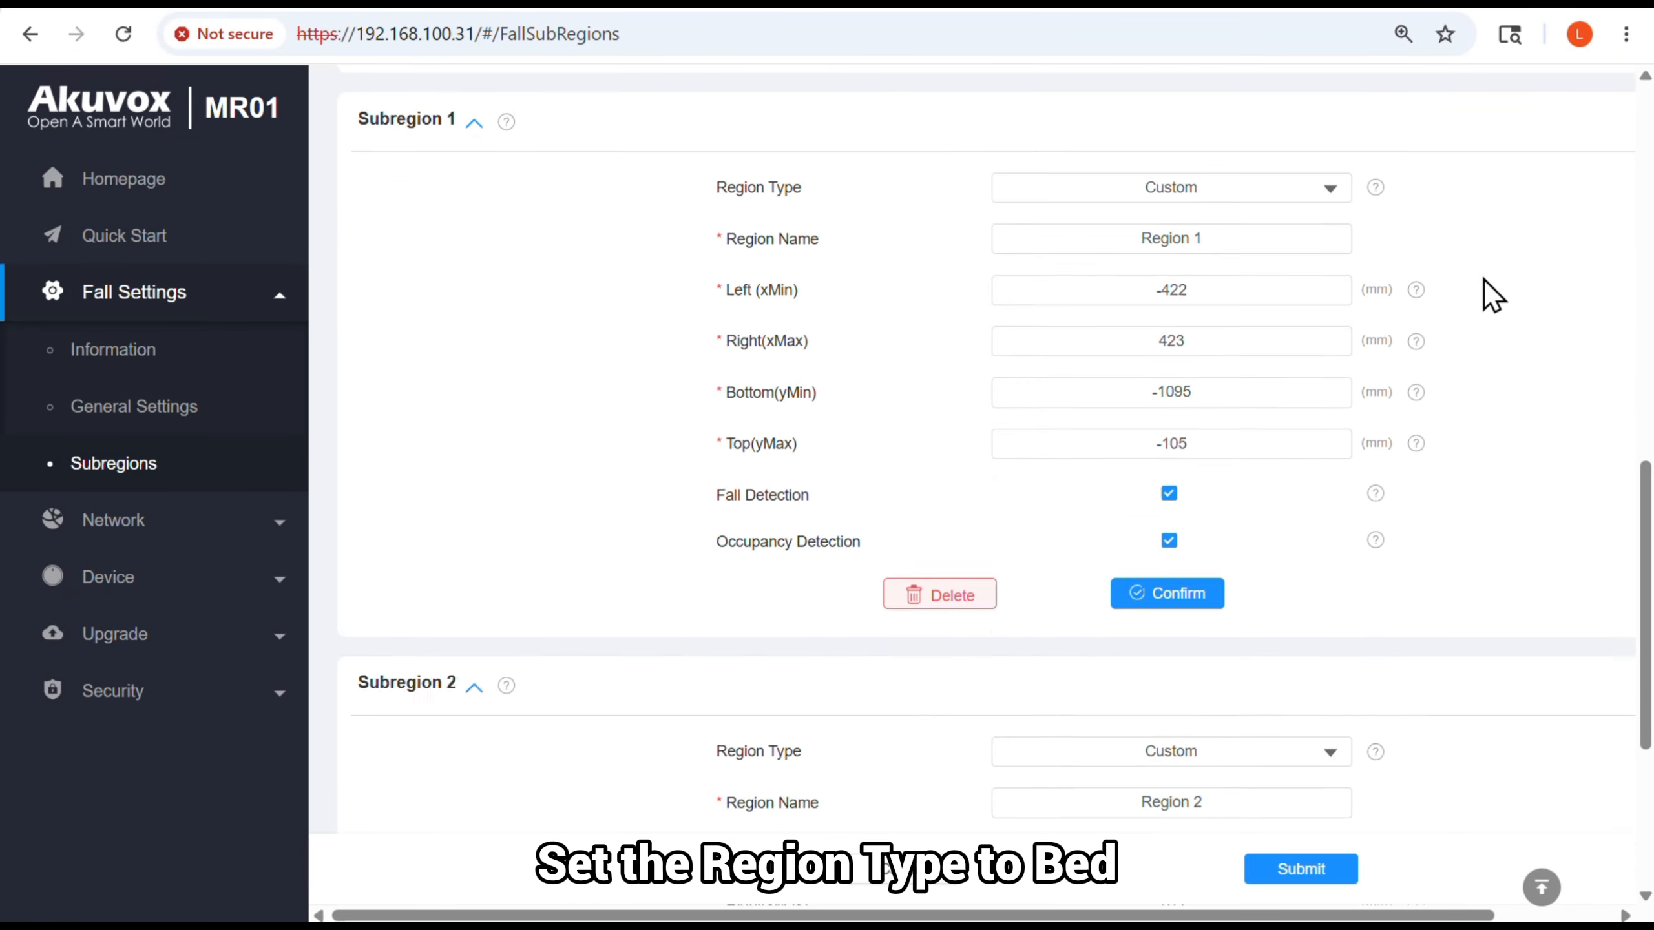
pyautogui.scroll(-6, 1484, 280)
pyautogui.click(1302, 369)
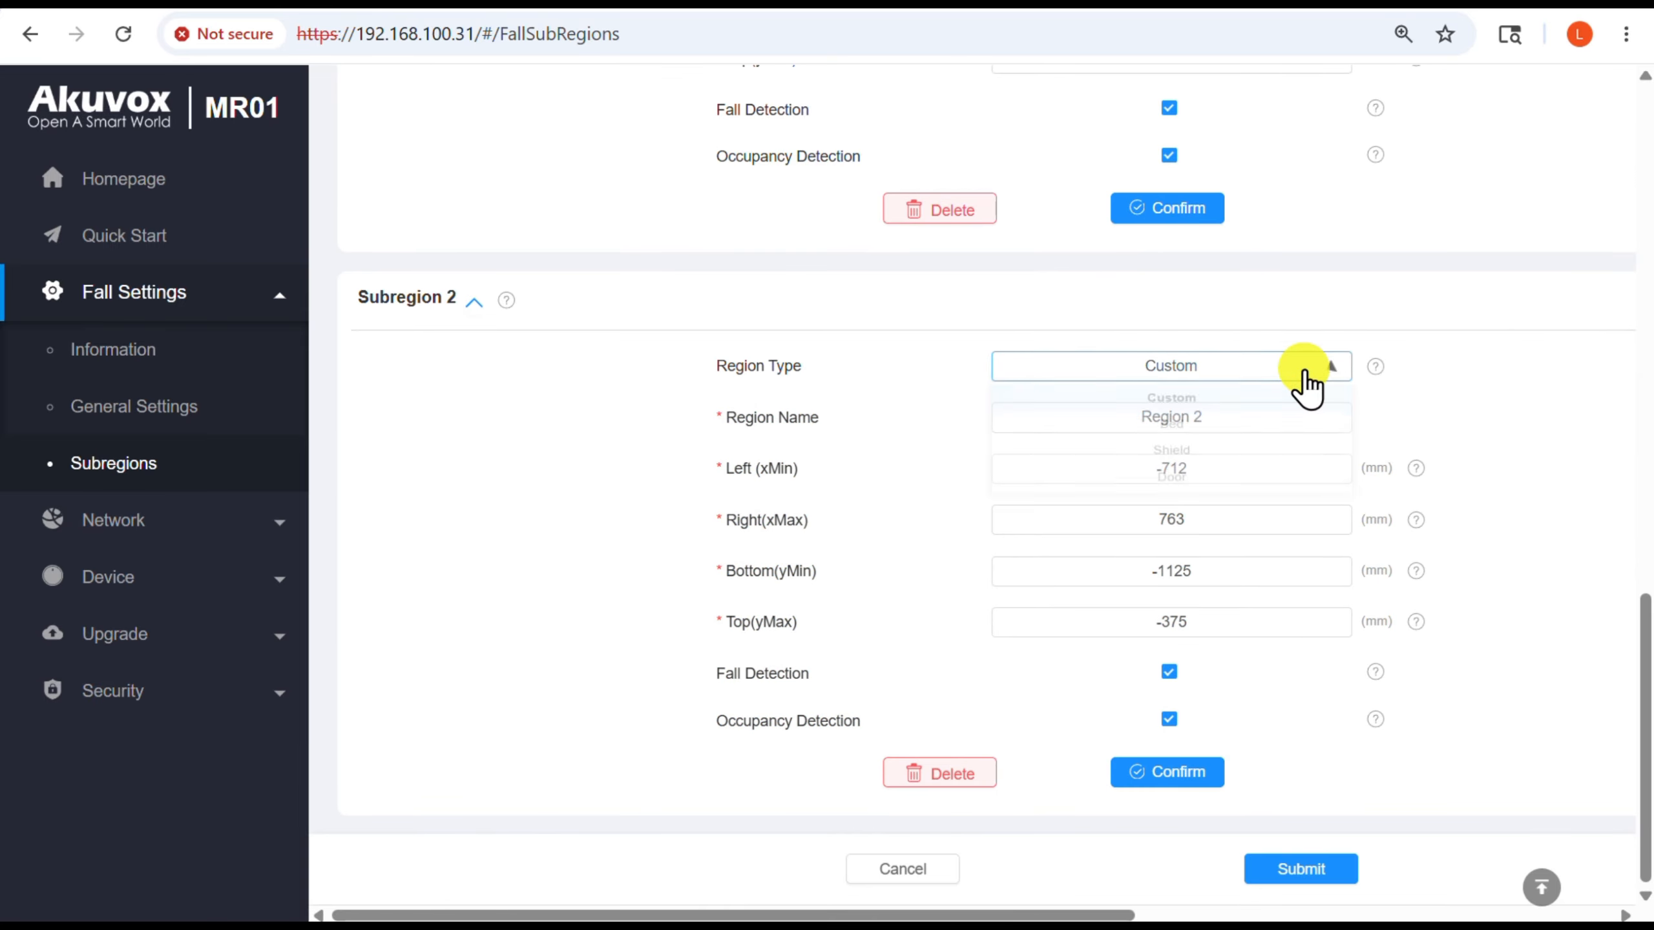
pyautogui.click(1280, 428)
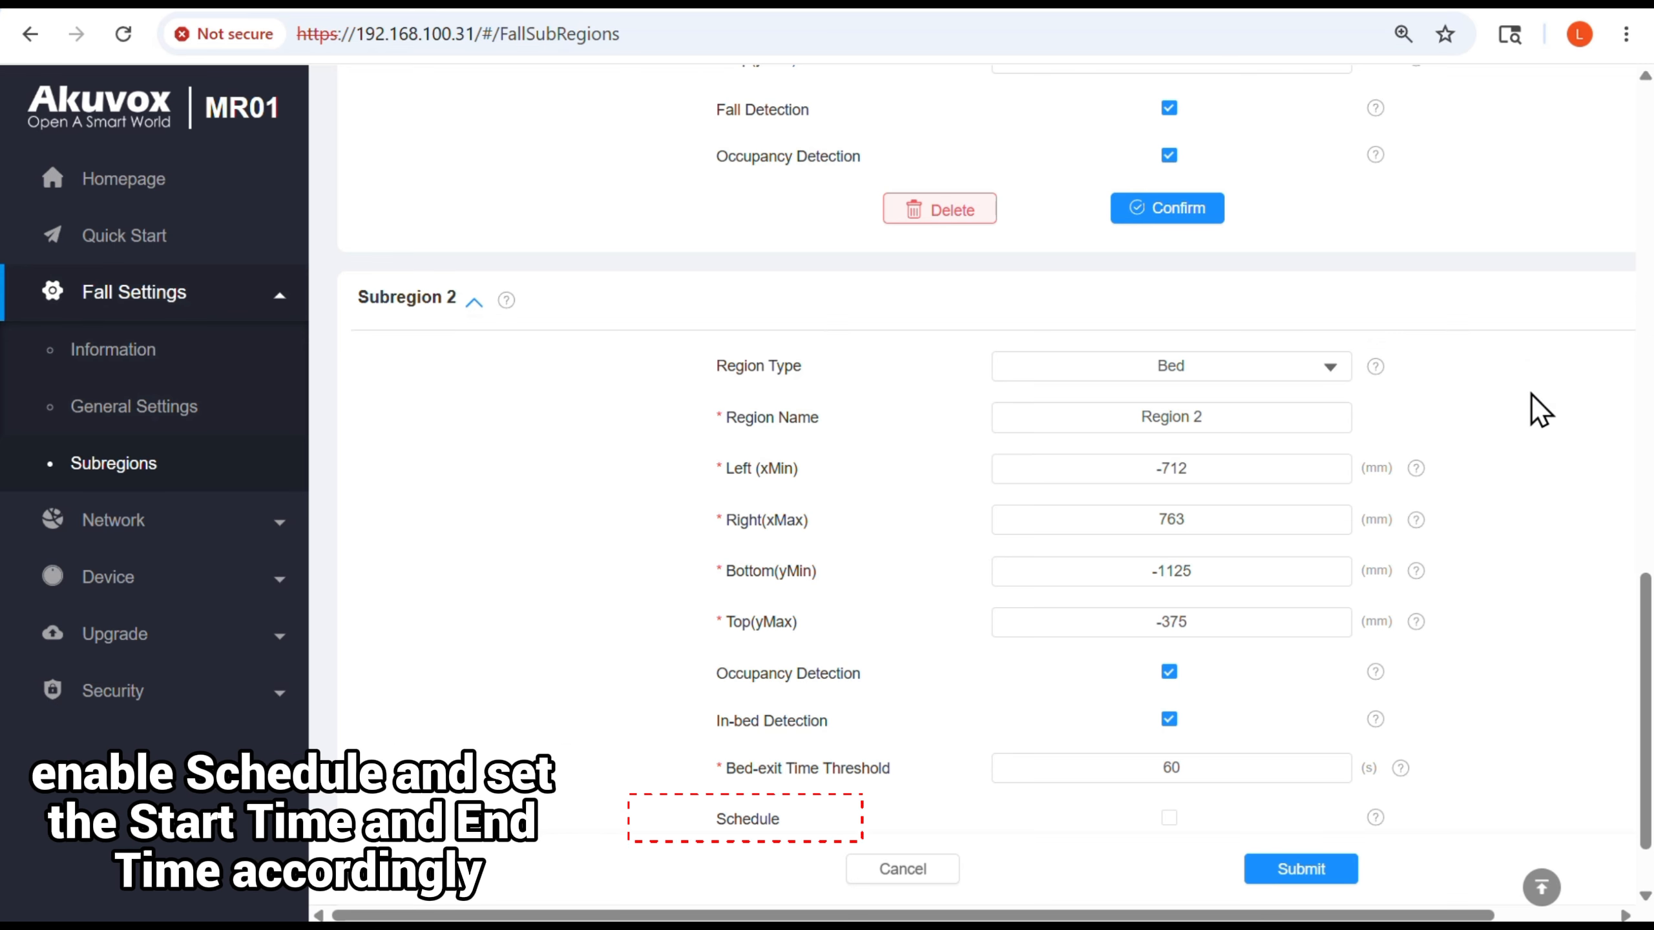
# Resize and move Region 2 clear of Region 1, spanning about 630 to 1165 mm horizontally and -917 to -77 mm vertically
pyautogui.scroll(15, 1540, 409)
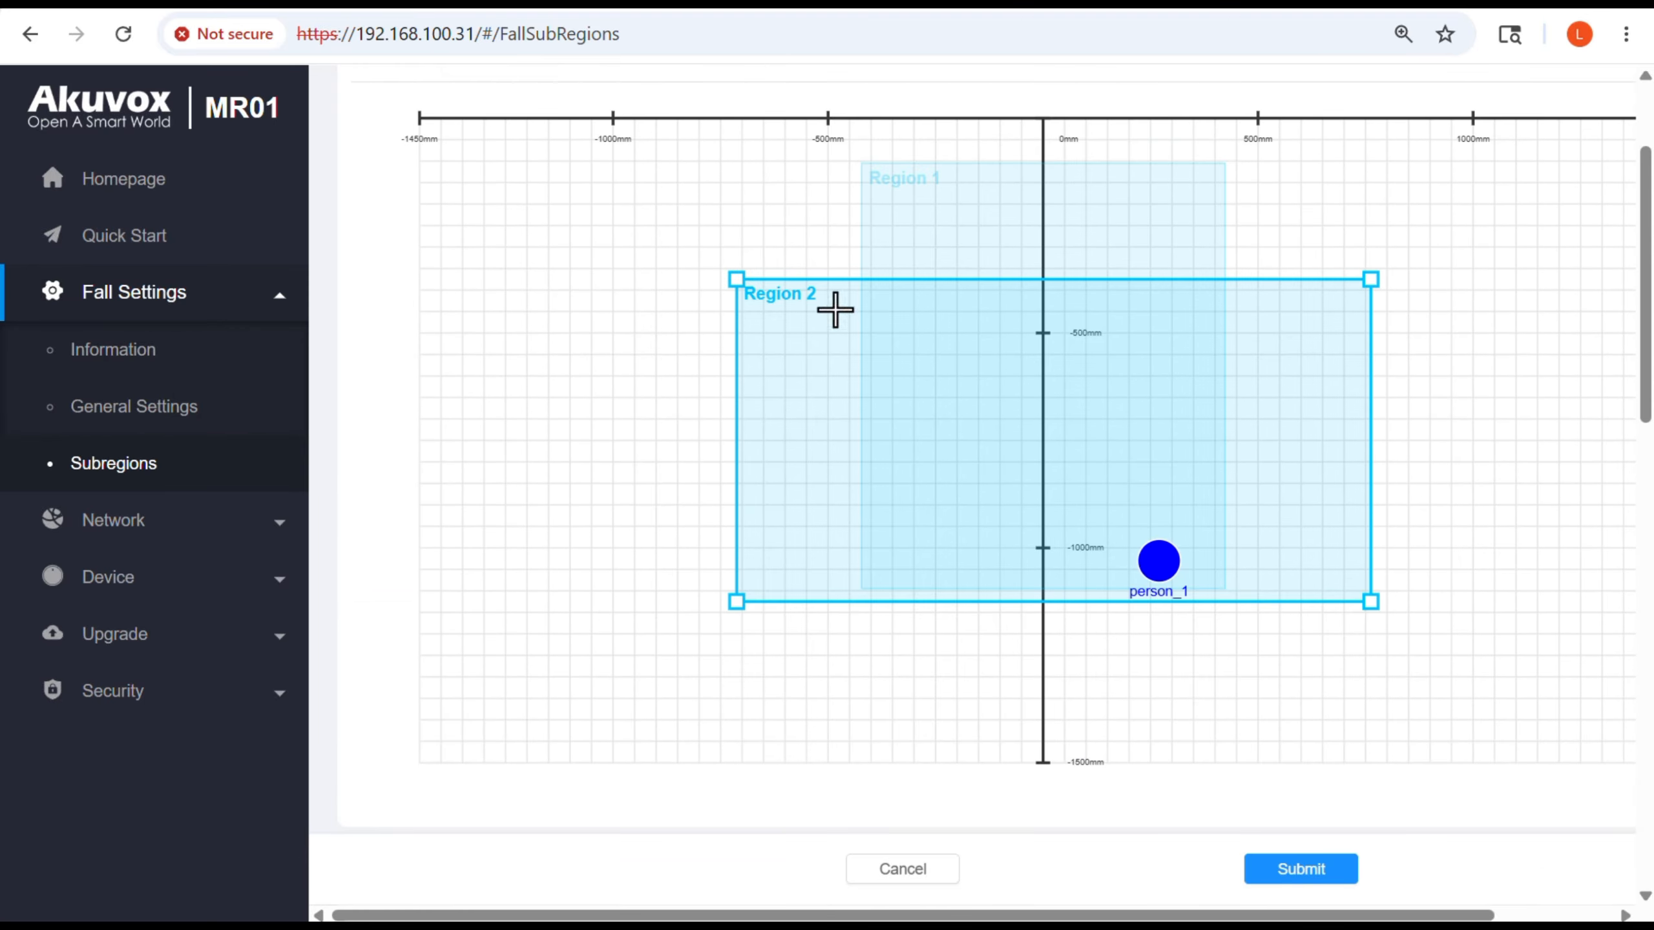
pyautogui.moveTo(737, 280); pyautogui.dragTo(1275, 229)
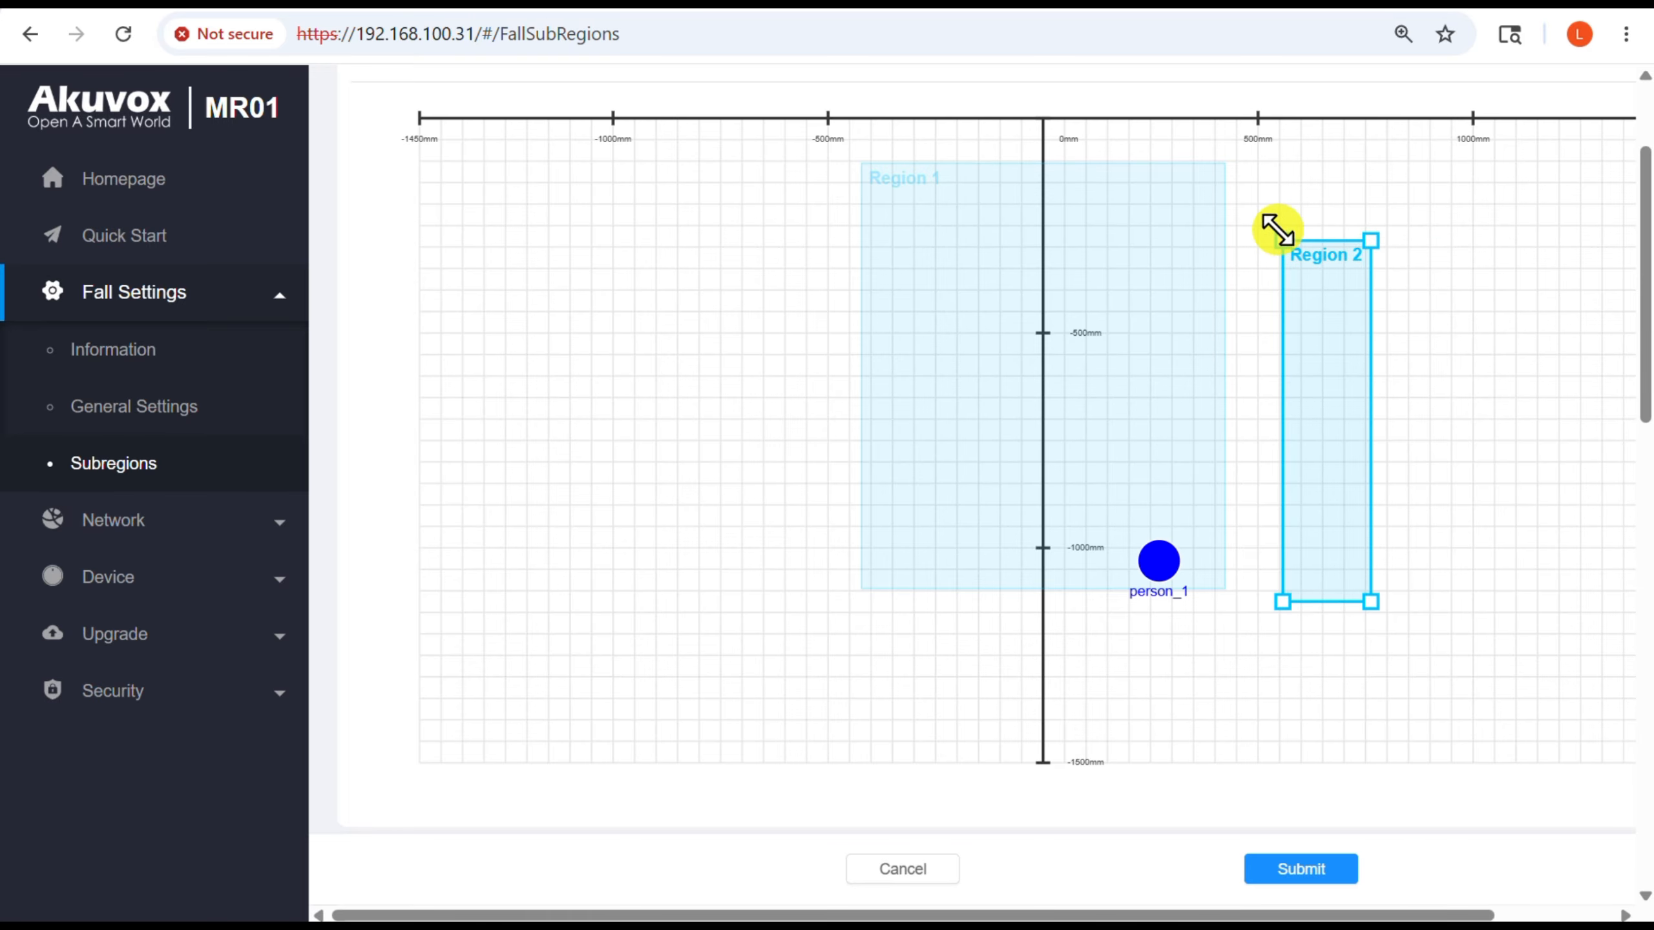
pyautogui.moveTo(1373, 245); pyautogui.dragTo(1515, 235)
pyautogui.moveTo(1418, 296); pyautogui.dragTo(1447, 206)
# Rename the second subregion as Bed
pyautogui.scroll(-15, 1452, 598)
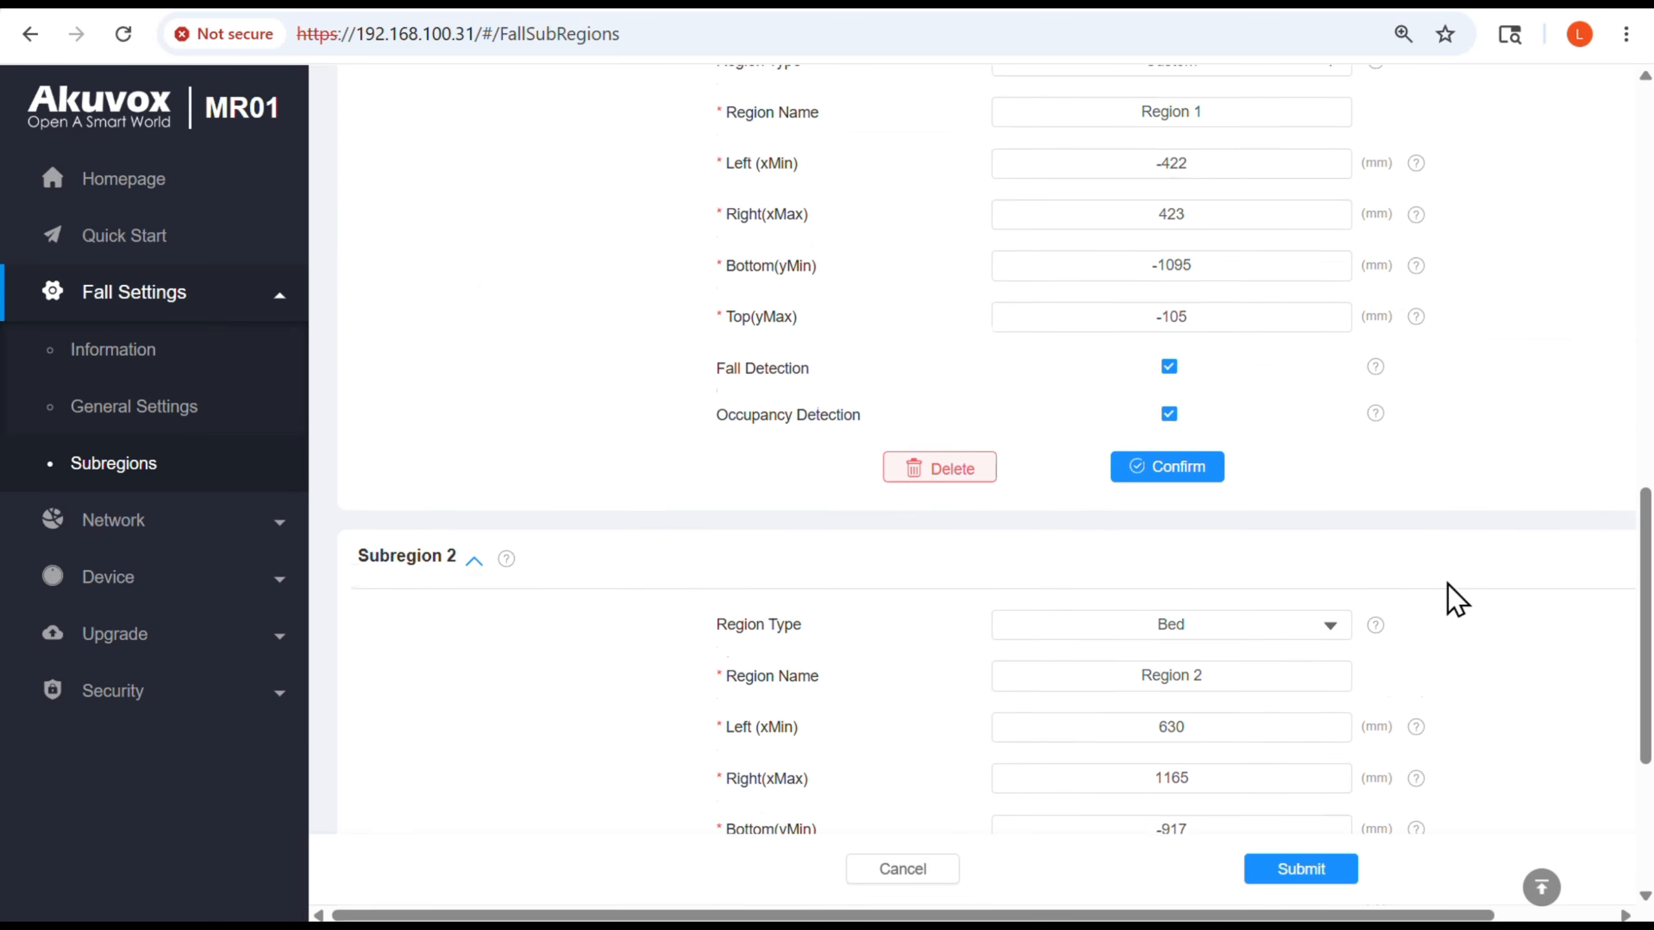
pyautogui.moveTo(1273, 319); pyautogui.dragTo(1056, 318)
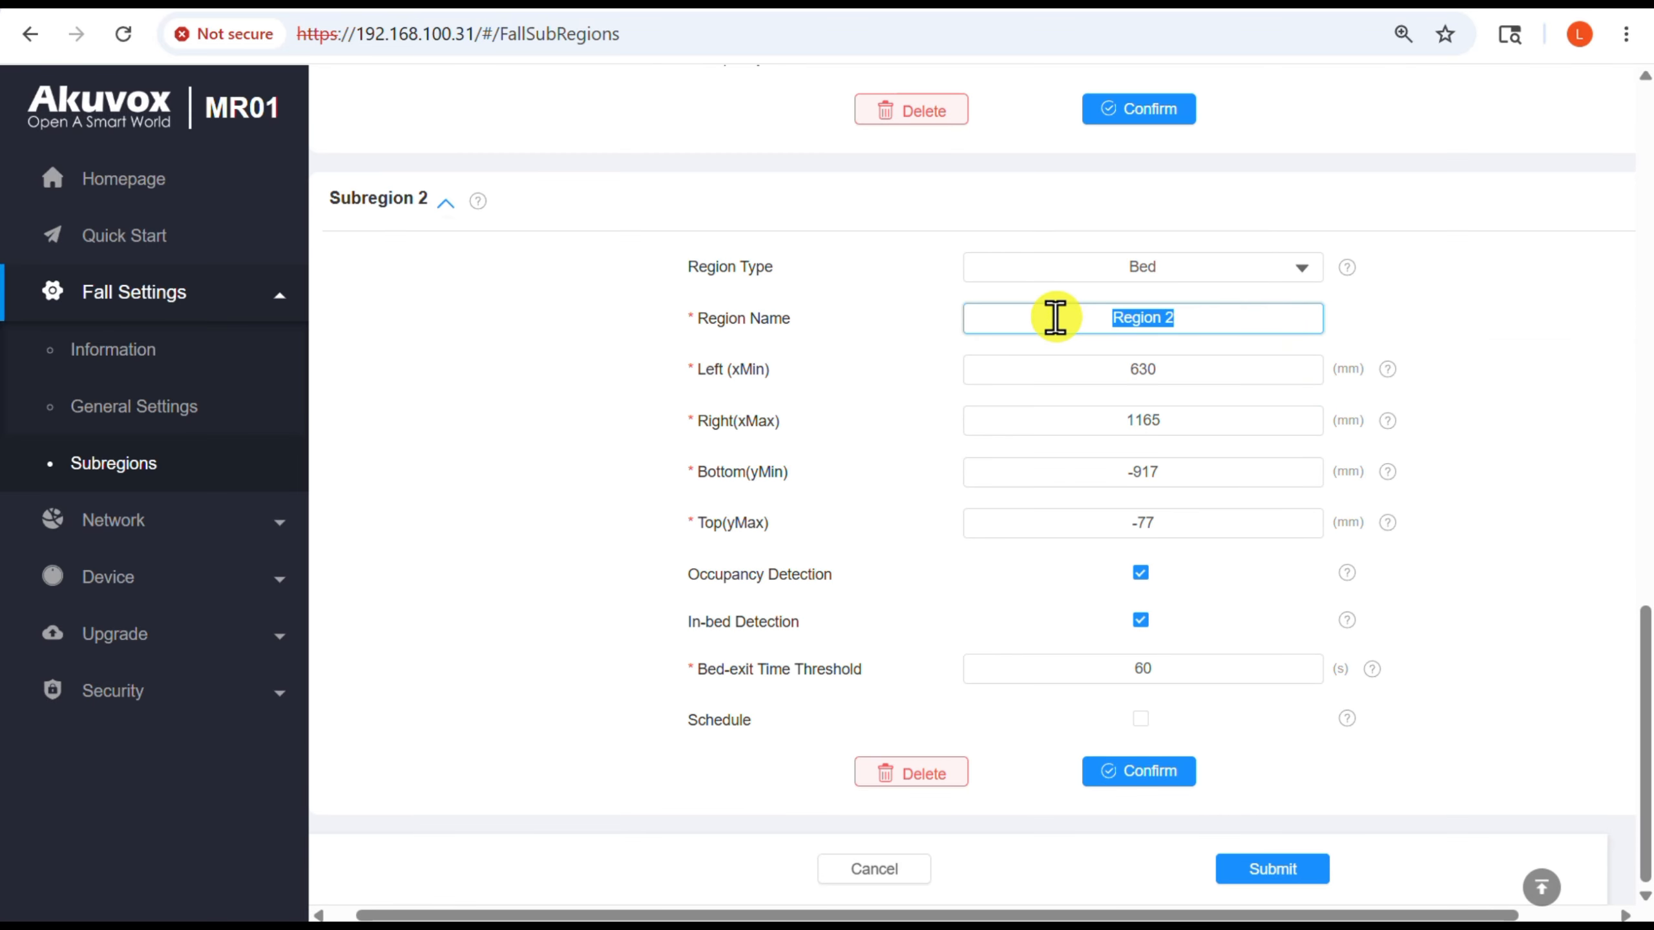
pyautogui.write('Bed')
pyautogui.click(1534, 481)
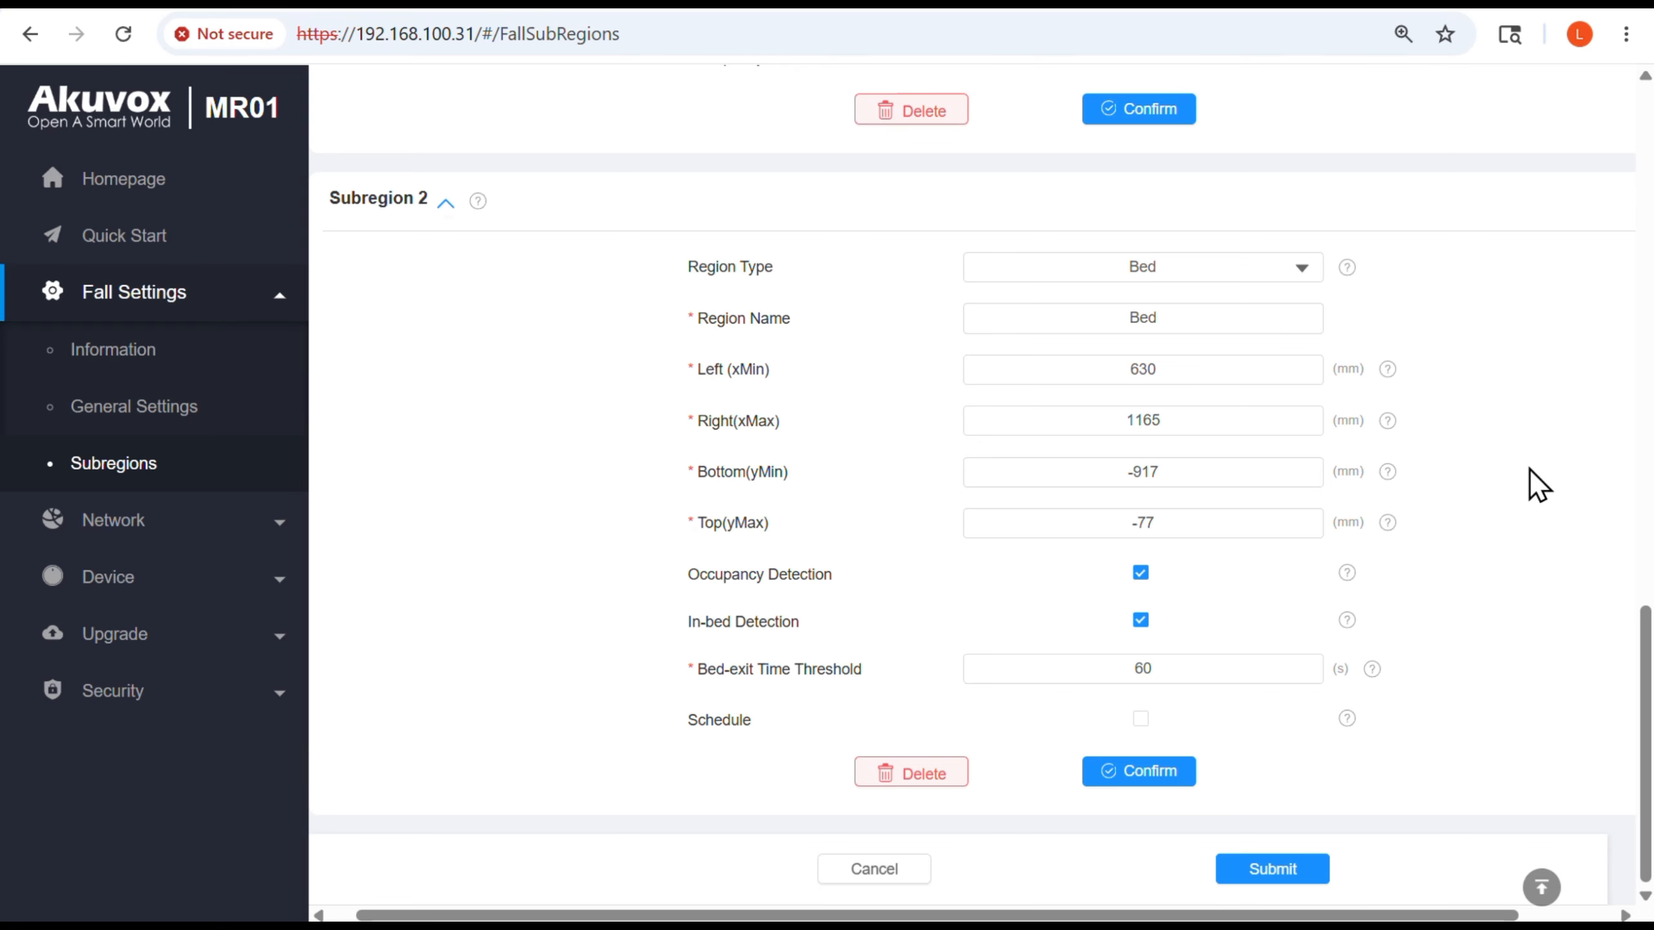
# Enable the in-bed detection schedule for the Bed subregion, then confirm the subregion and submit the settings
pyautogui.click(1207, 671)
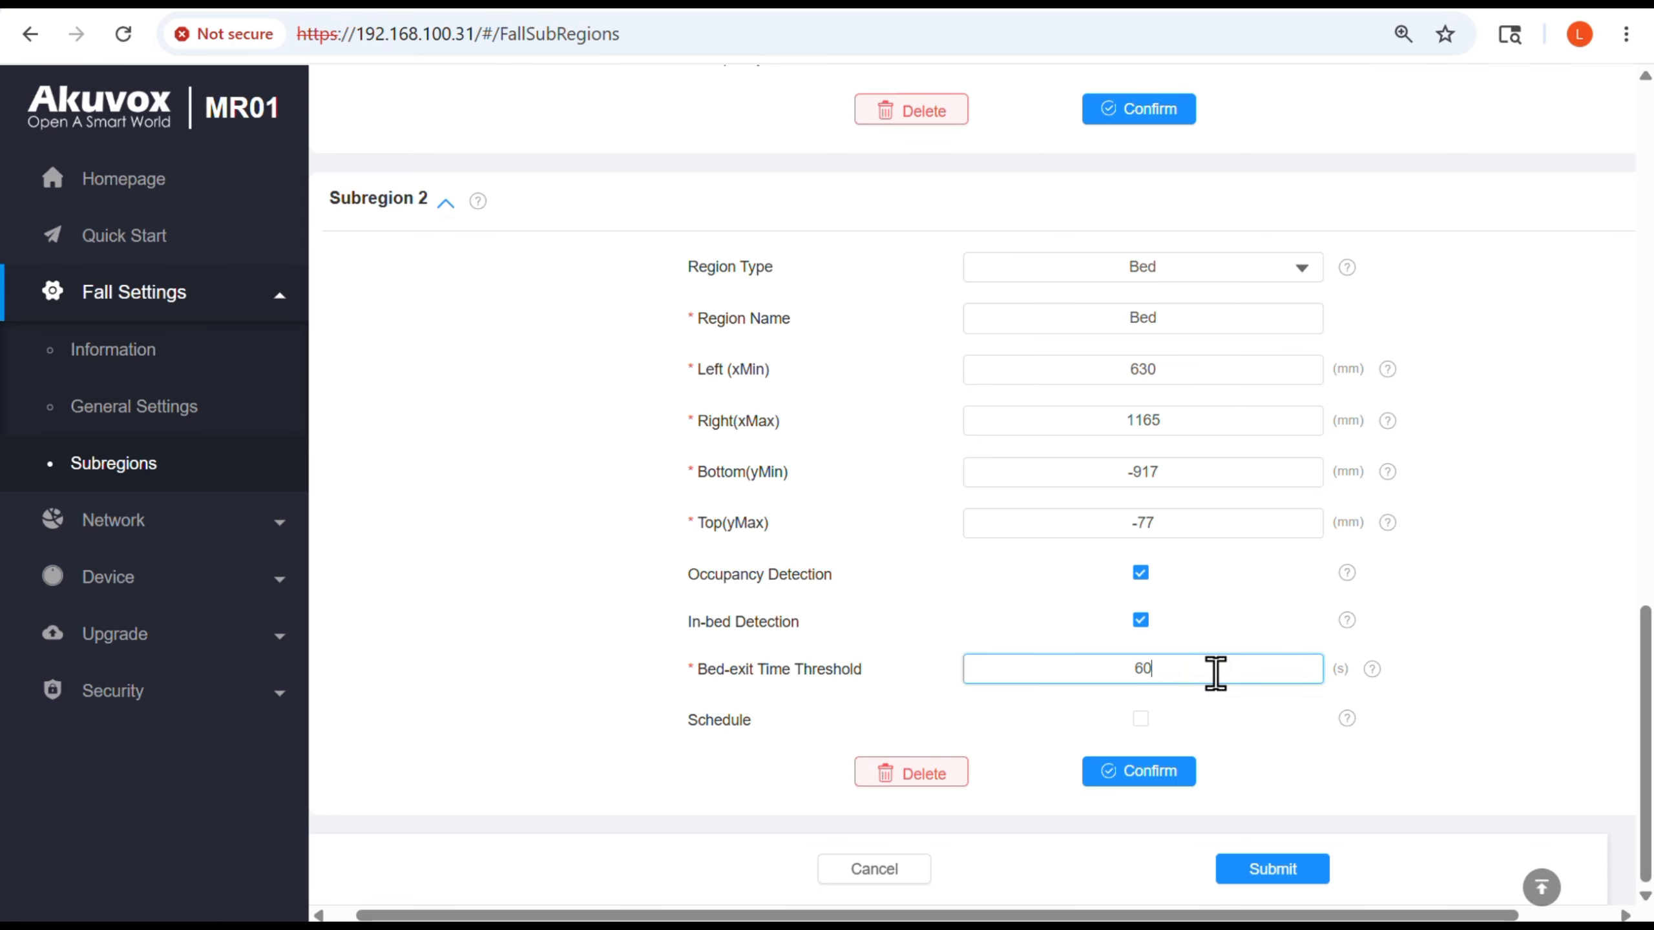
pyautogui.click(1141, 718)
pyautogui.scroll(-2, 1532, 798)
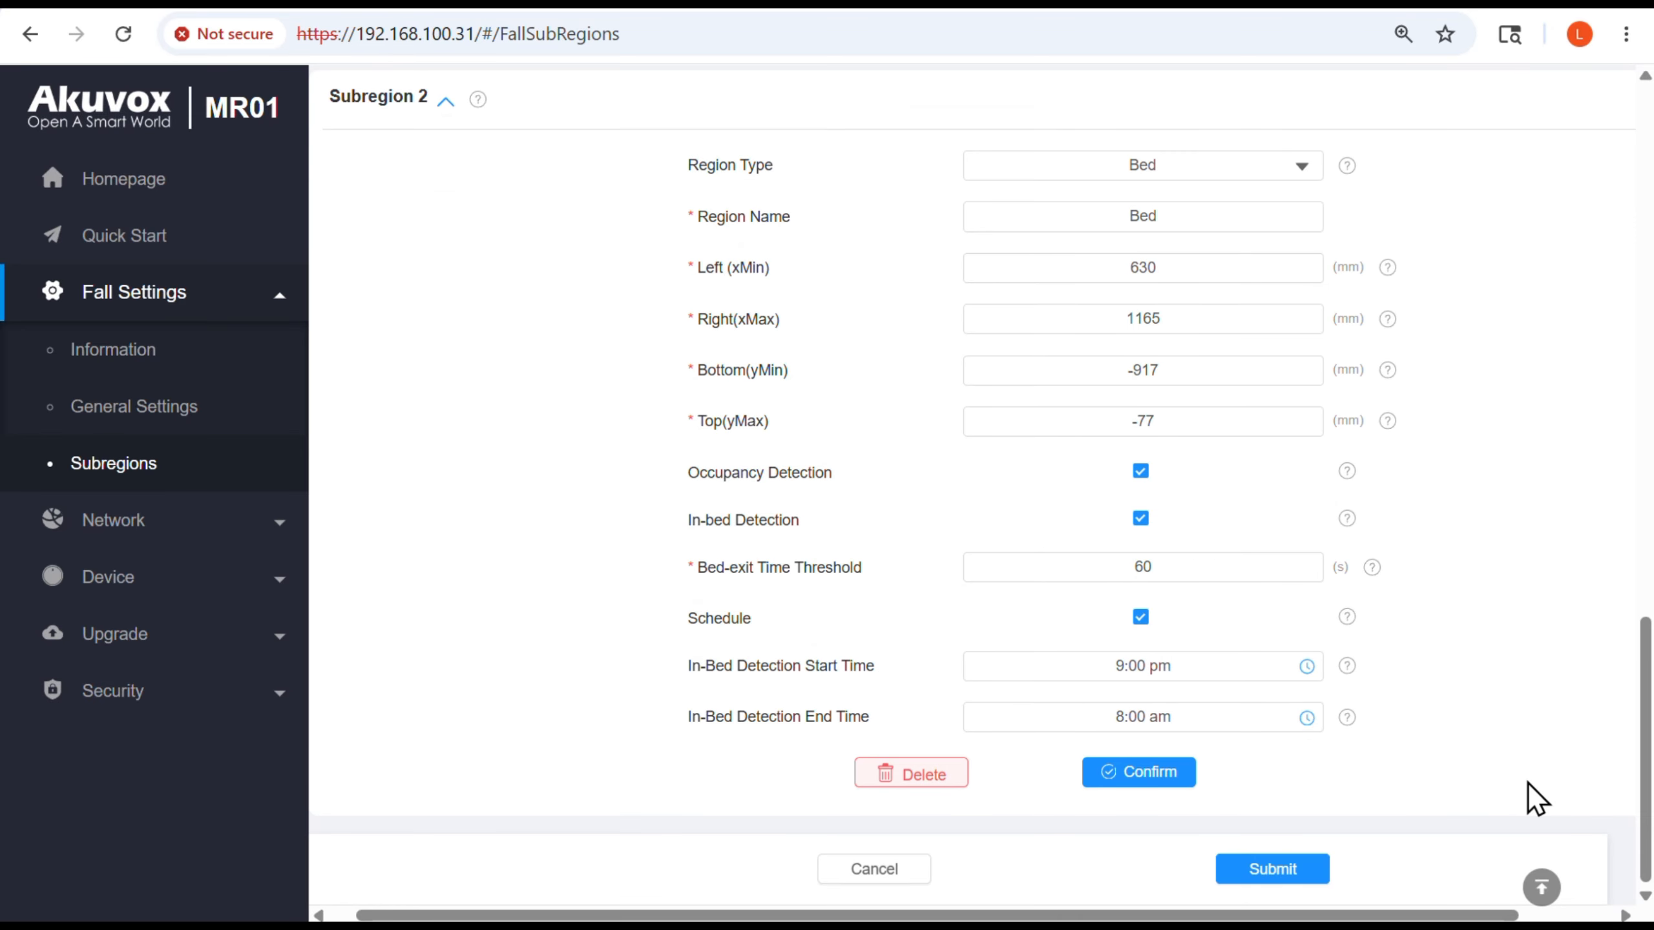
pyautogui.click(1139, 774)
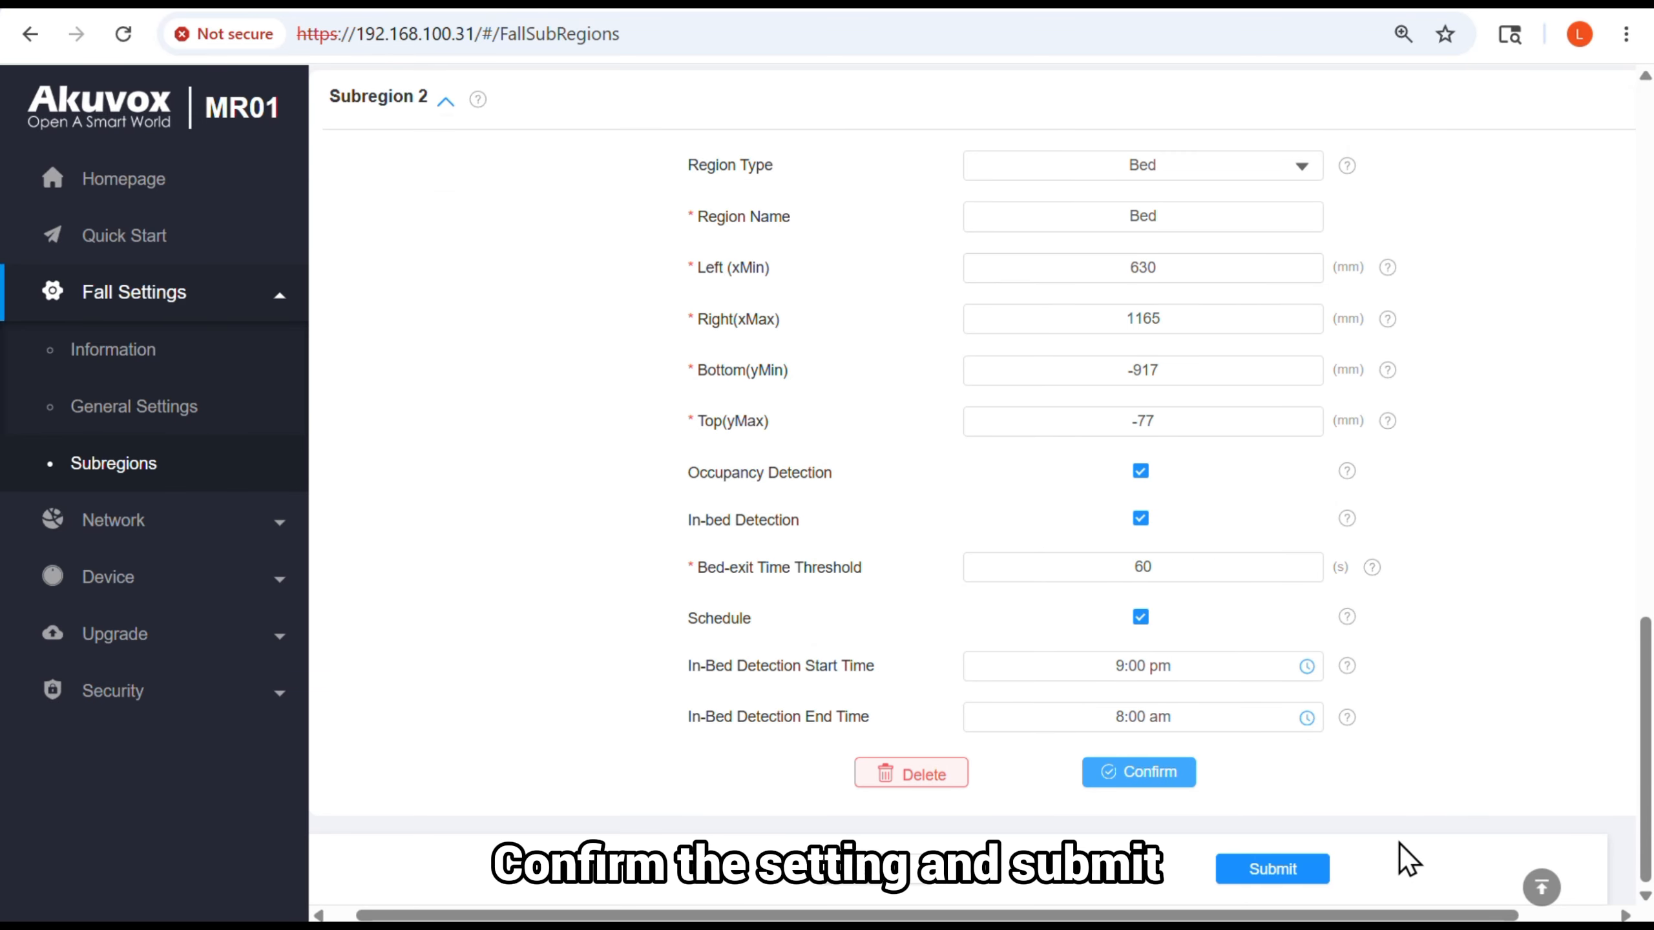
pyautogui.click(1316, 870)
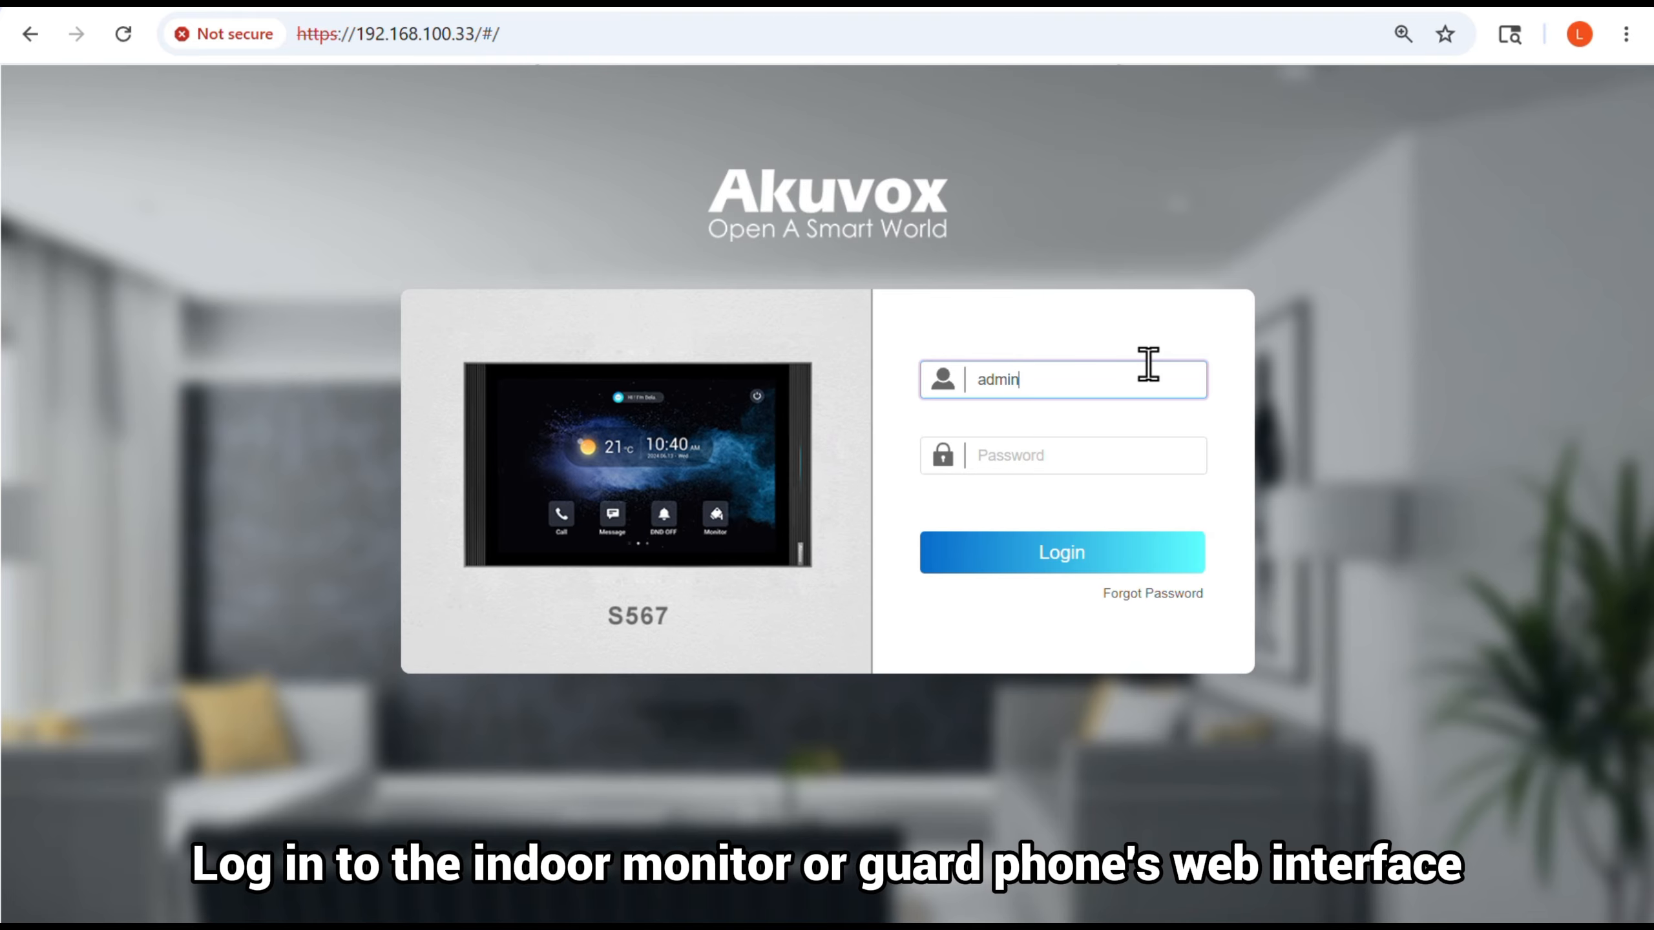
# Enter the account password and log in to the S567 indoor monitor's web interface
pyautogui.click(1135, 442)
pyautogui.write('ad')
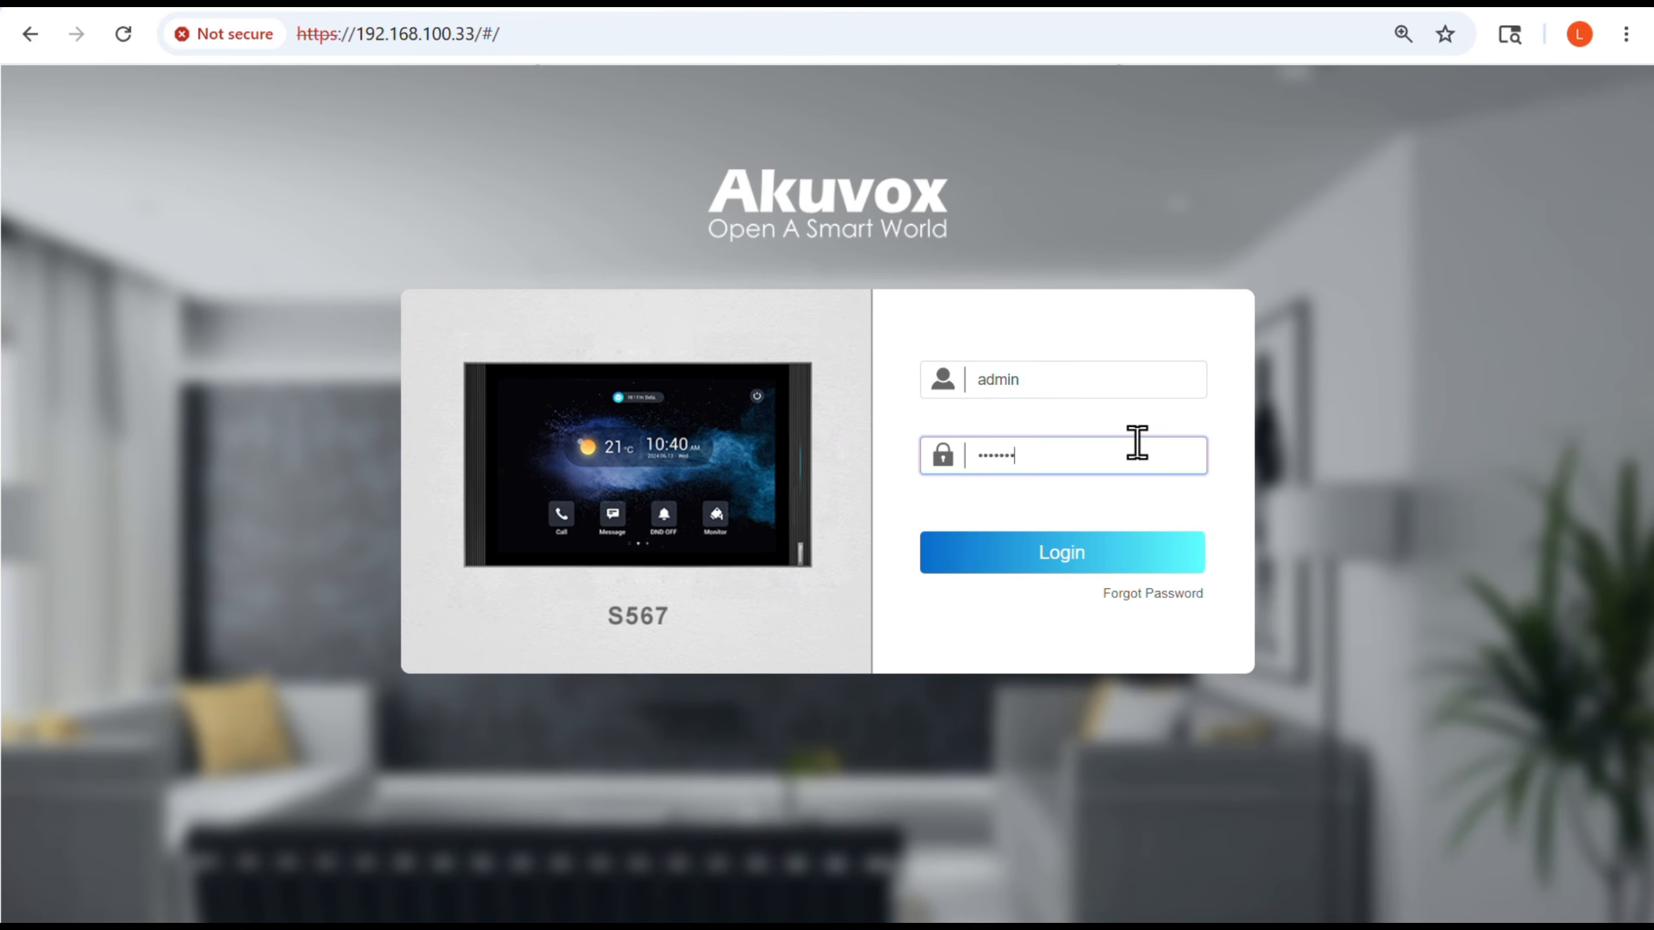
pyautogui.press('Return')
# Set the indoor monitor's device node to 1.1.1.0.1 in the advanced network Connect Setting and submit the change
pyautogui.click(671, 688)
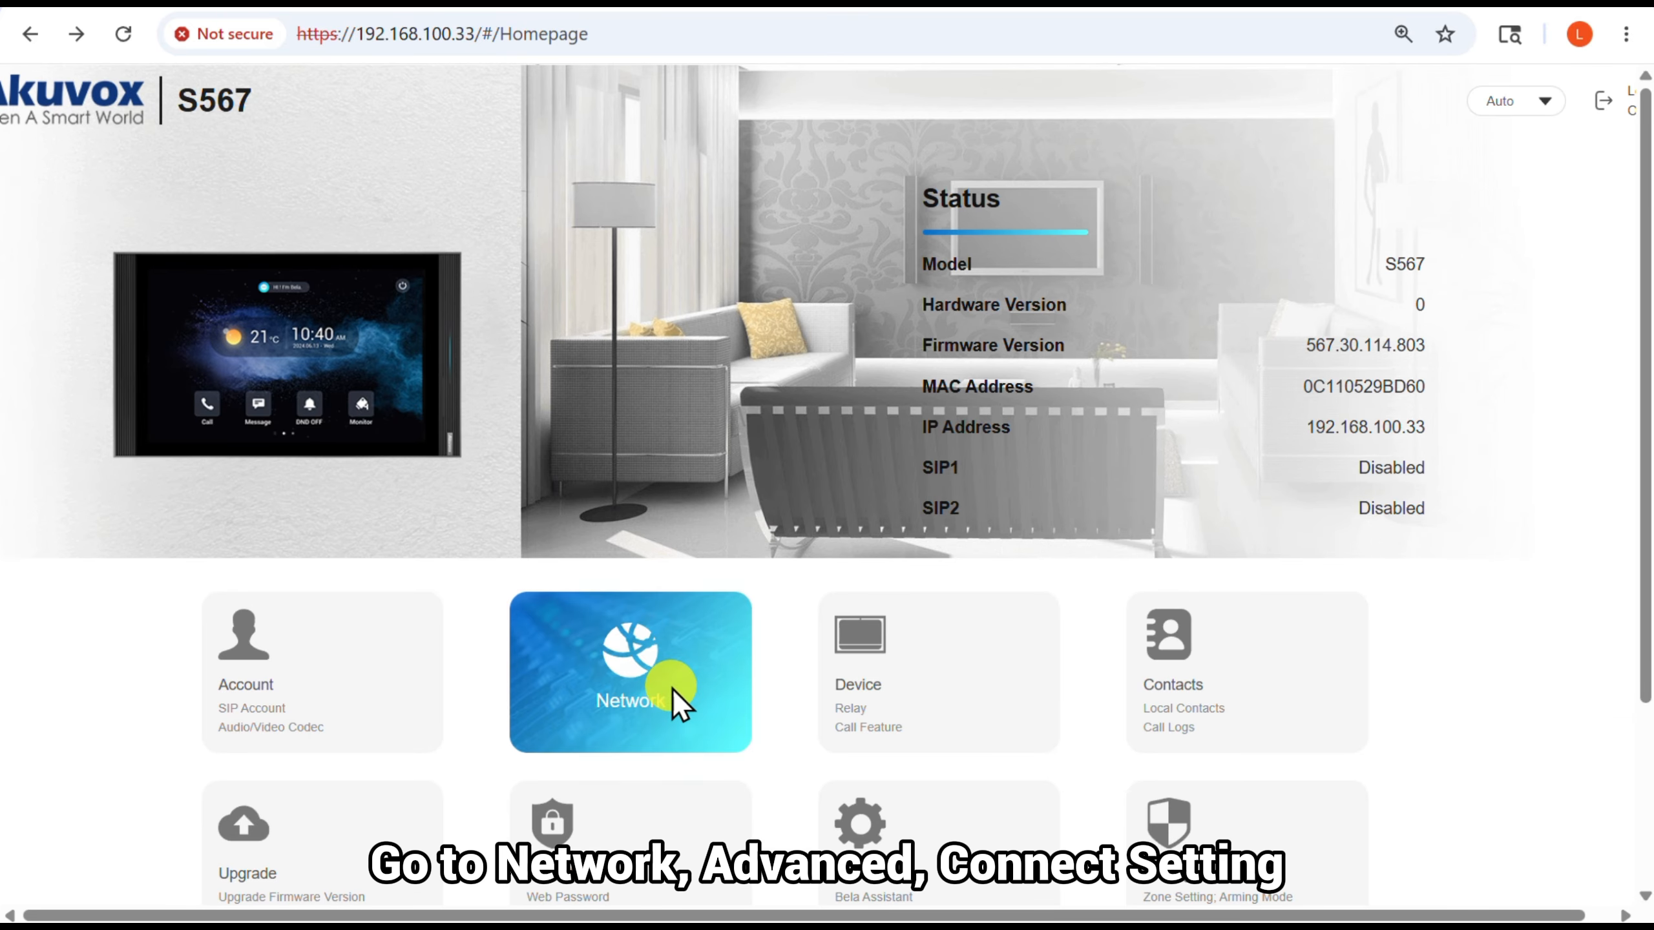
pyautogui.click(210, 457)
pyautogui.scroll(-5, 683, 579)
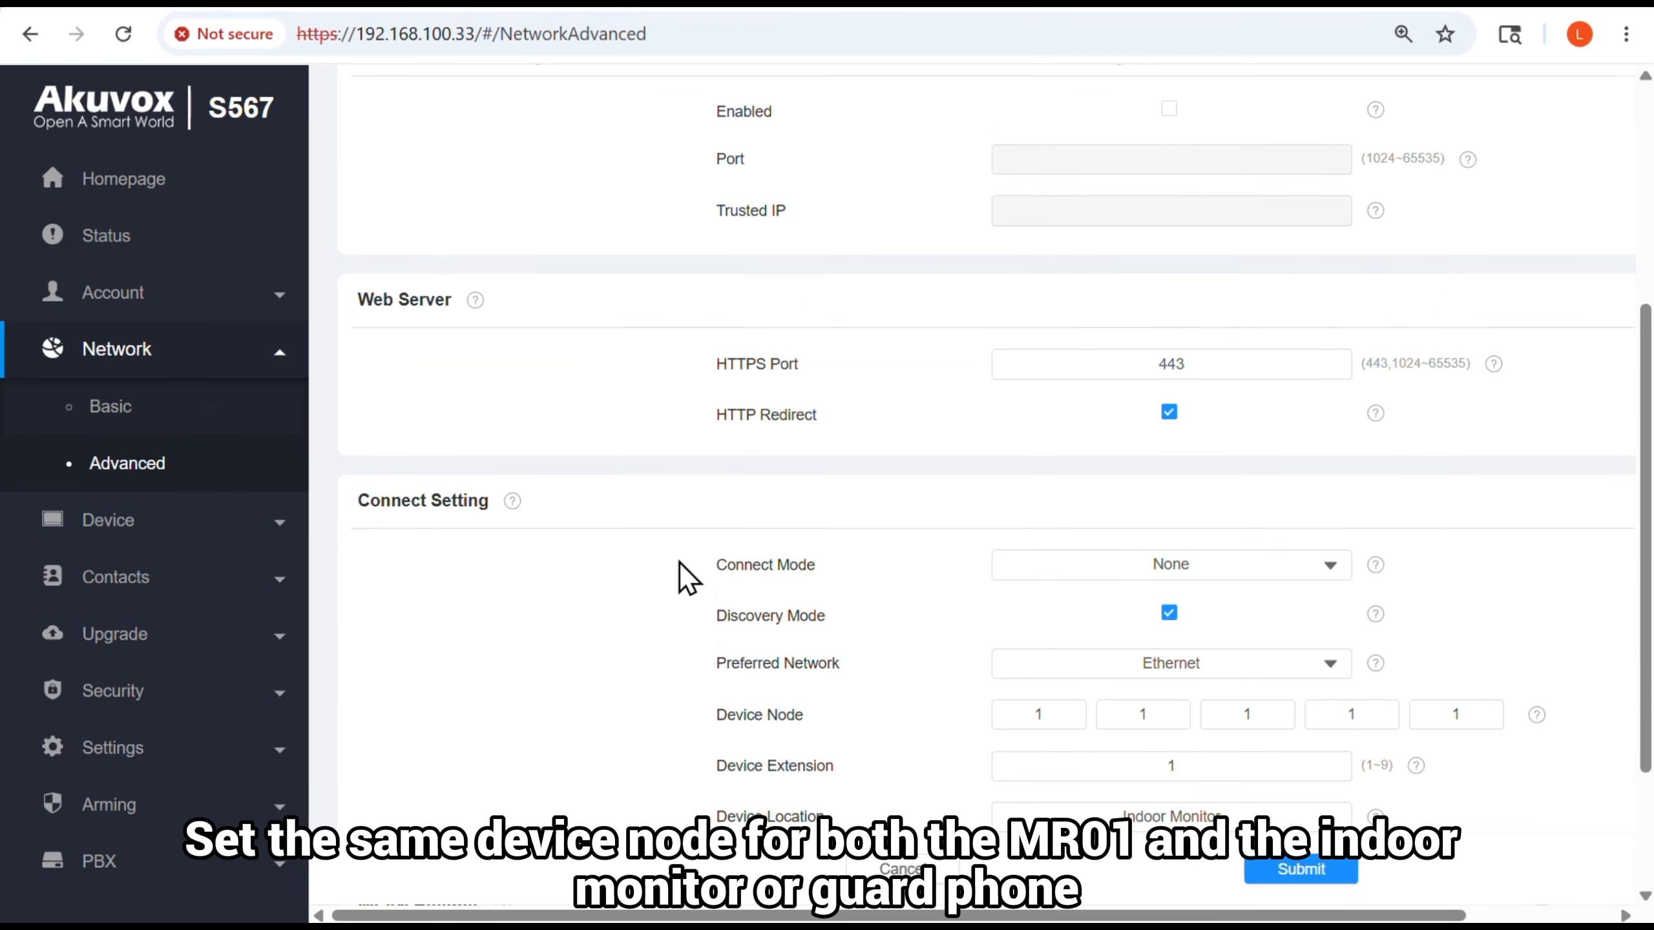
pyautogui.scroll(-3, 690, 576)
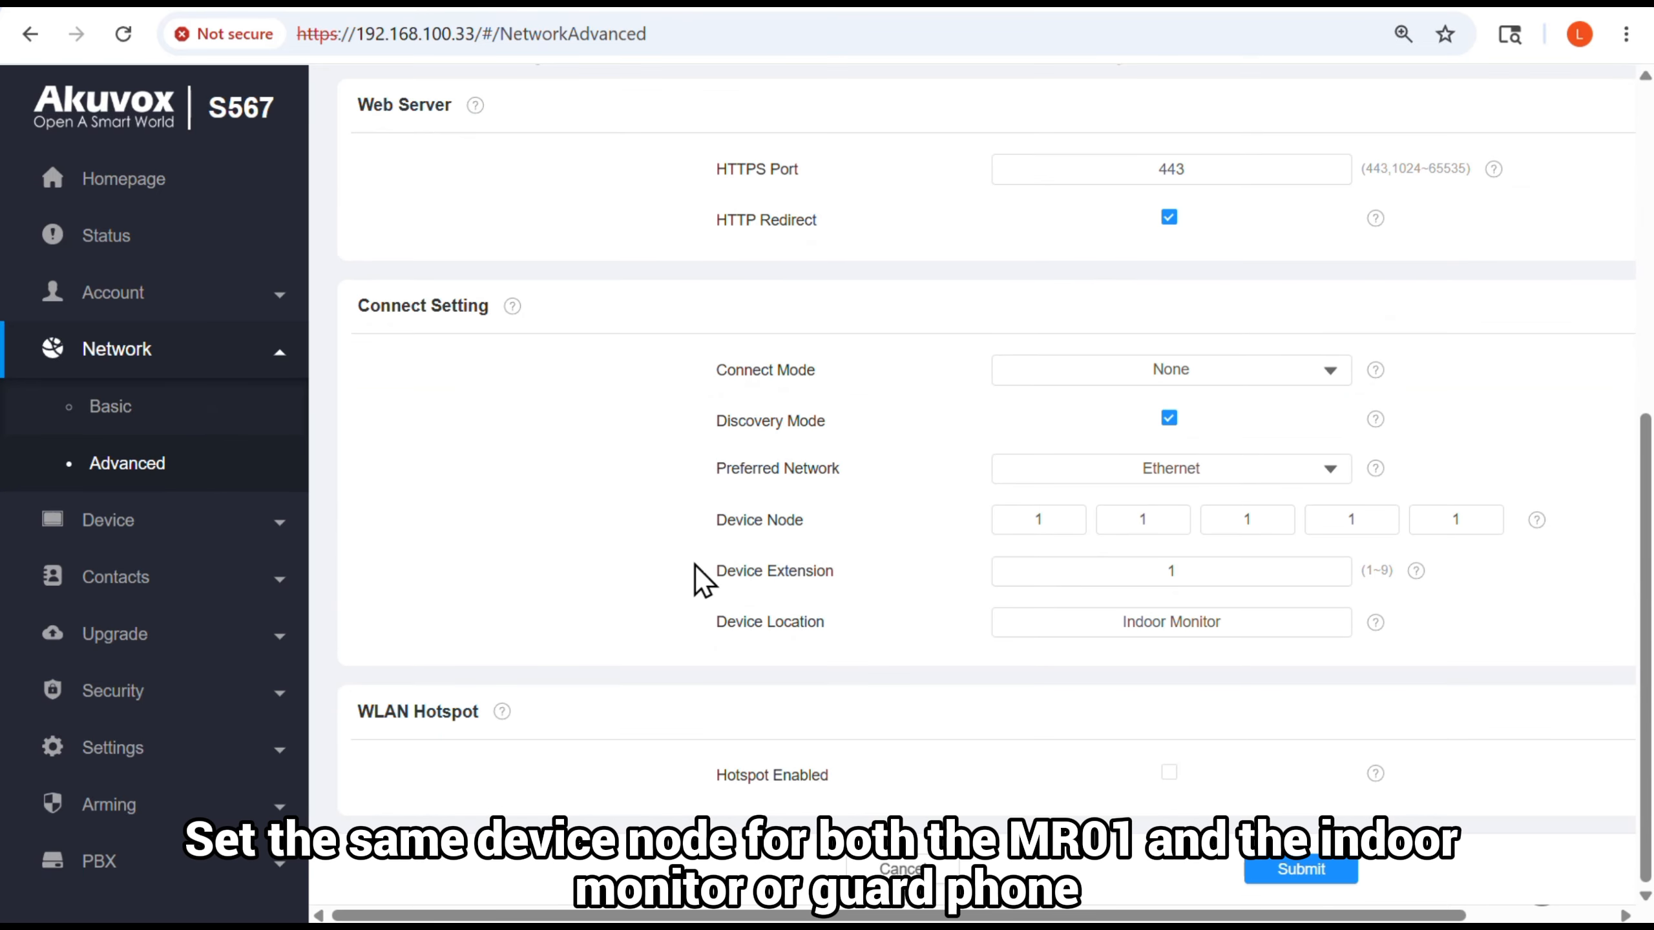
pyautogui.click(1386, 517)
pyautogui.press('BackSpace')
pyautogui.write('0')
pyautogui.click(1508, 630)
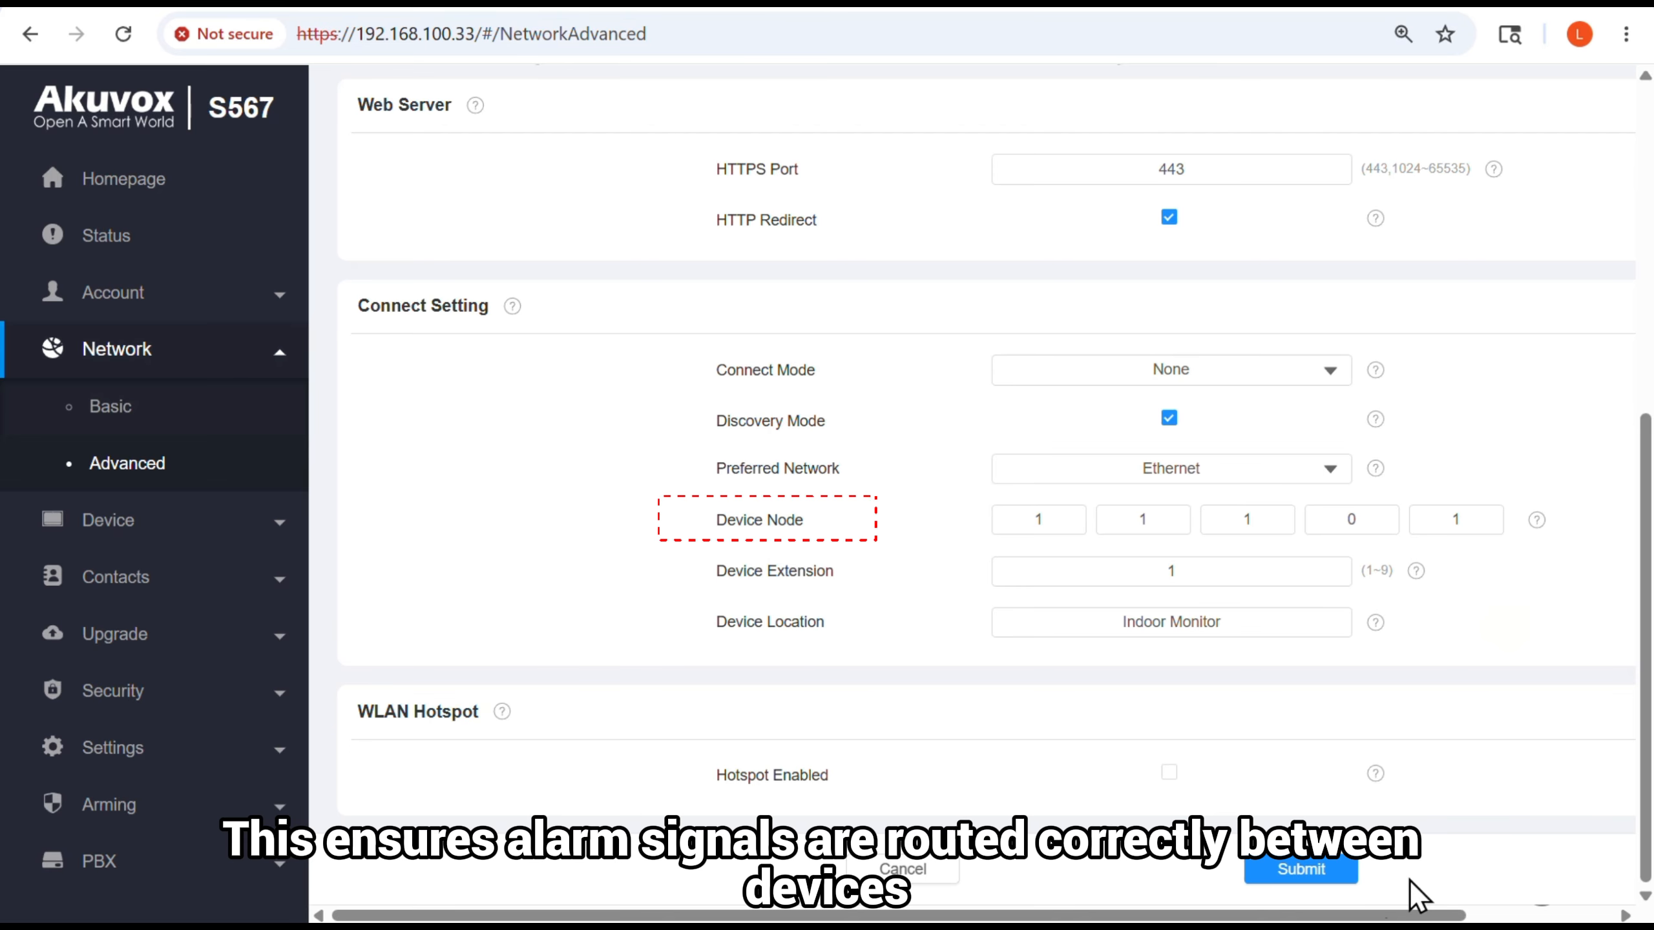
pyautogui.click(1323, 872)
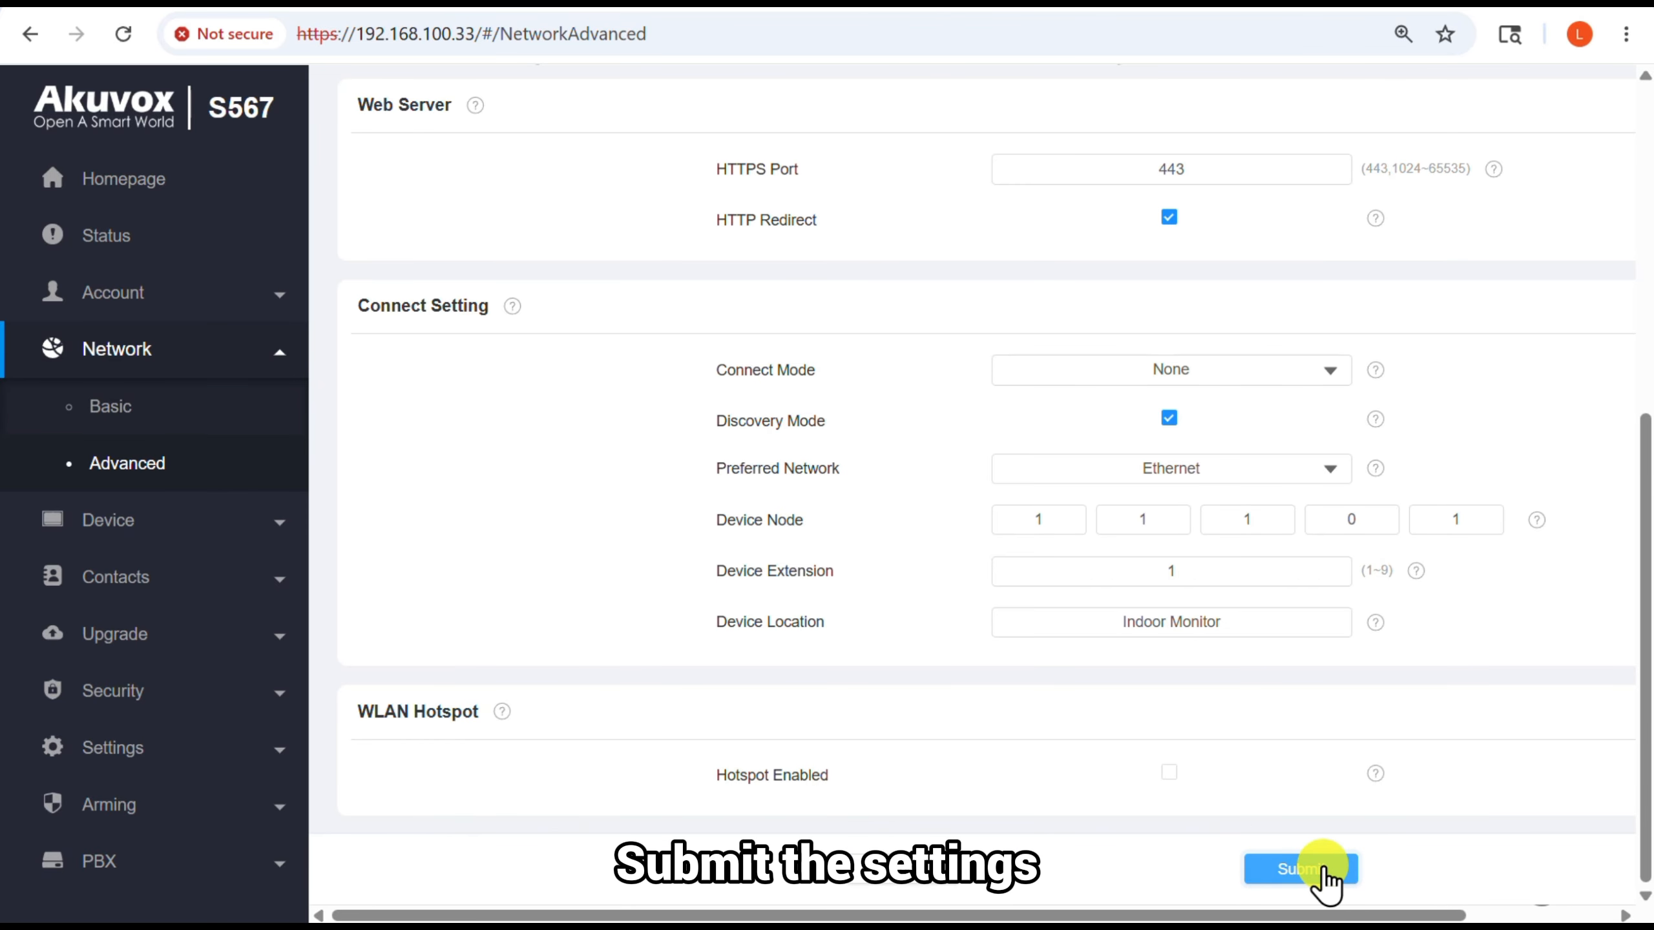